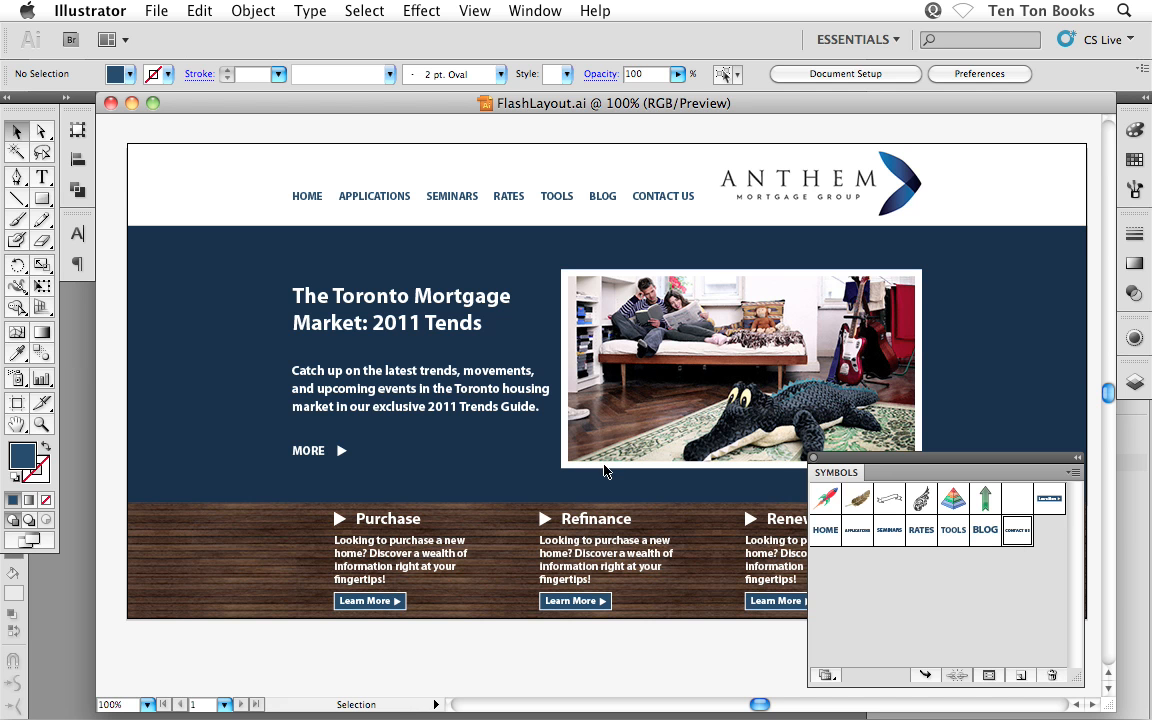
Close the Symbols panel and open the SWF export options for FlashLayout.swf in Flash (swf) format.
{"action": "left_click", "coordinate": [813, 459]}
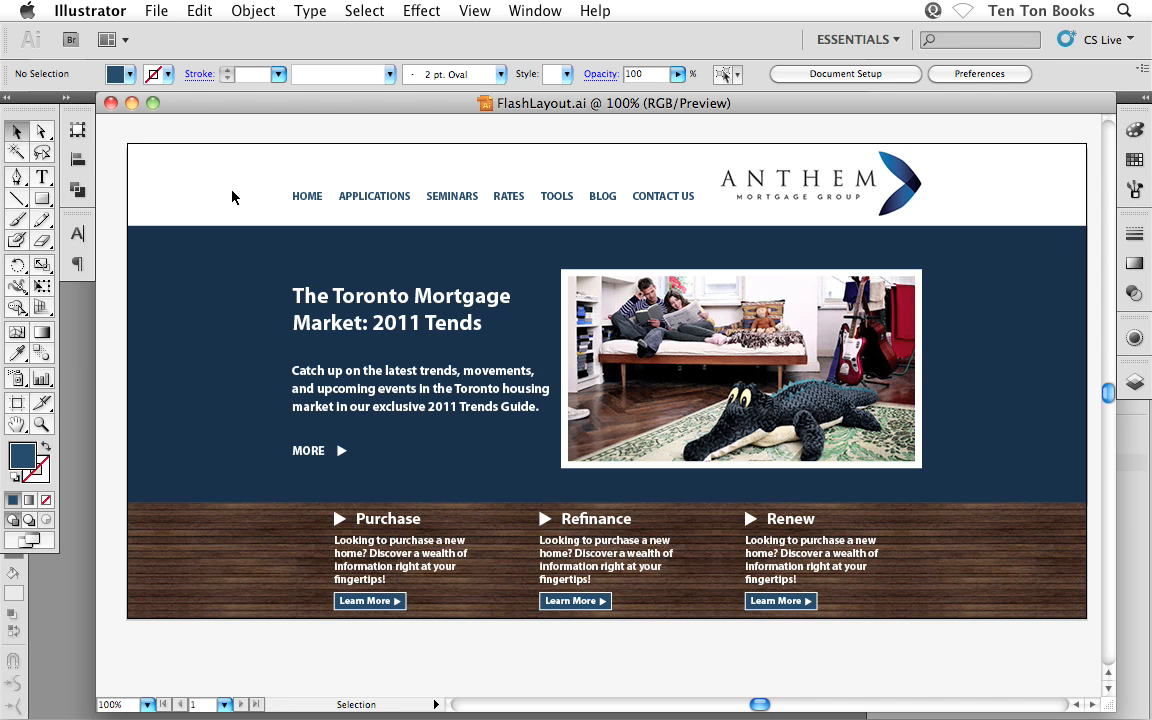
{"action": "left_click", "coordinate": [156, 12]}
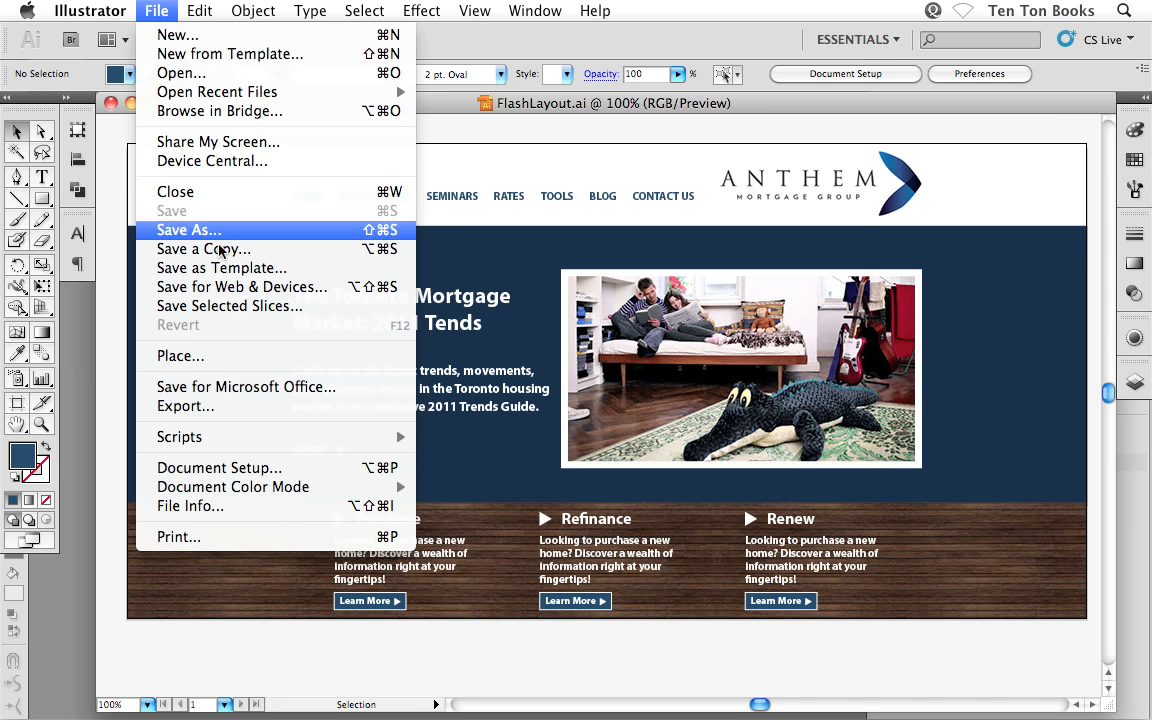
{"action": "left_click", "coordinate": [197, 412]}
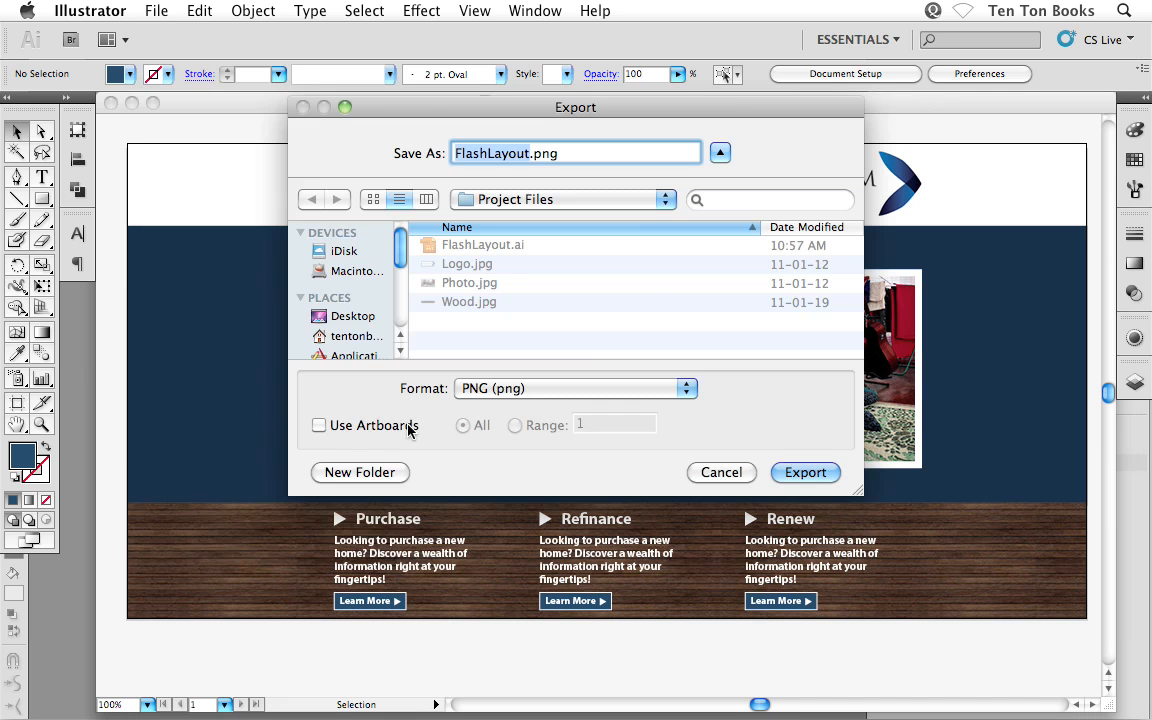
{"action": "left_click", "coordinate": [520, 393]}
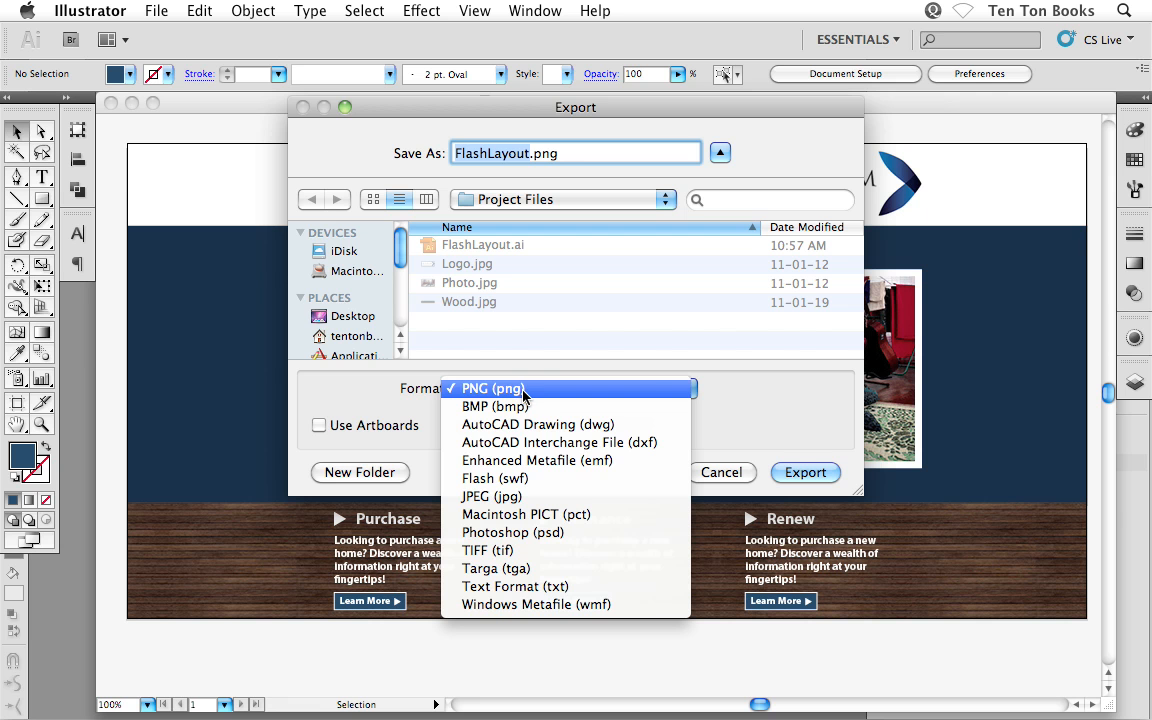
{"action": "left_click", "coordinate": [545, 485]}
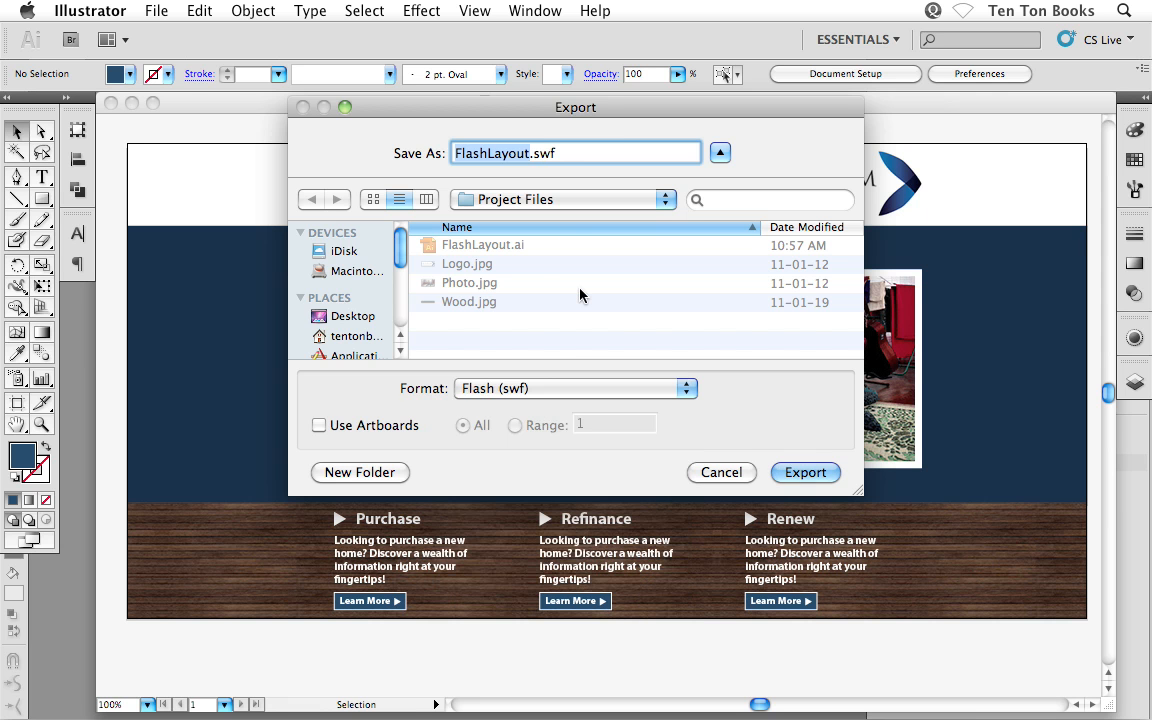
{"action": "left_click", "coordinate": [805, 471]}
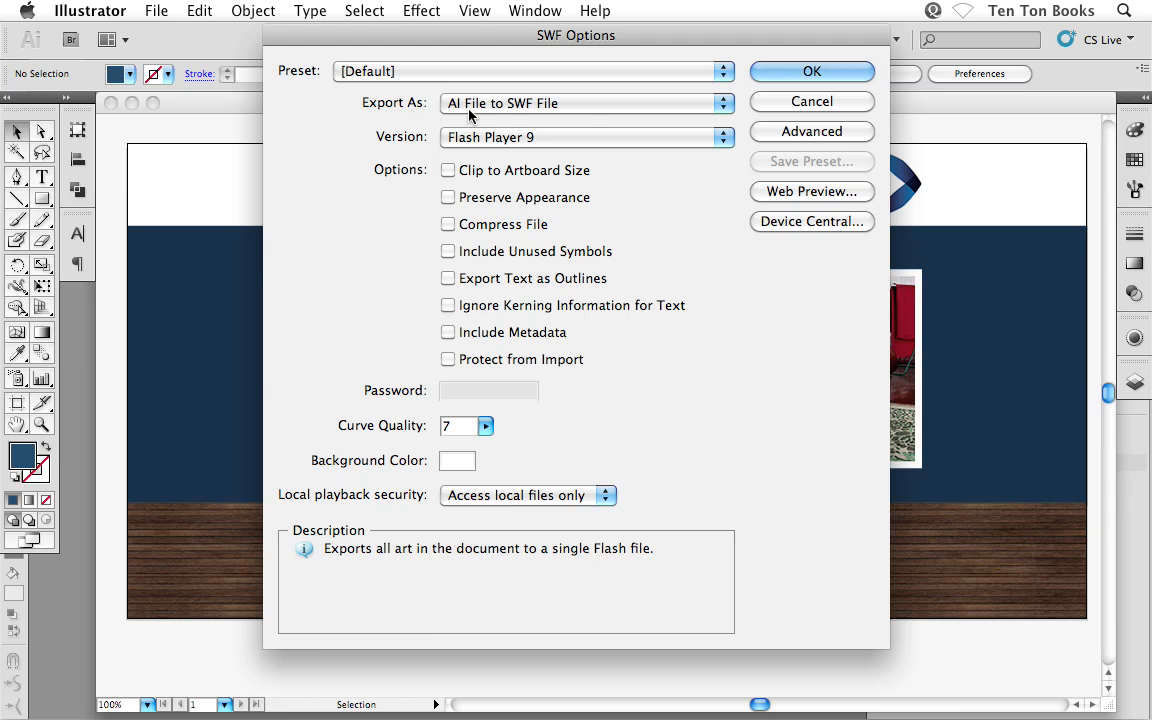
Examine the SWF export types, Flash Player versions and advanced settings, and cancel the export.
{"action": "left_click", "coordinate": [584, 108]}
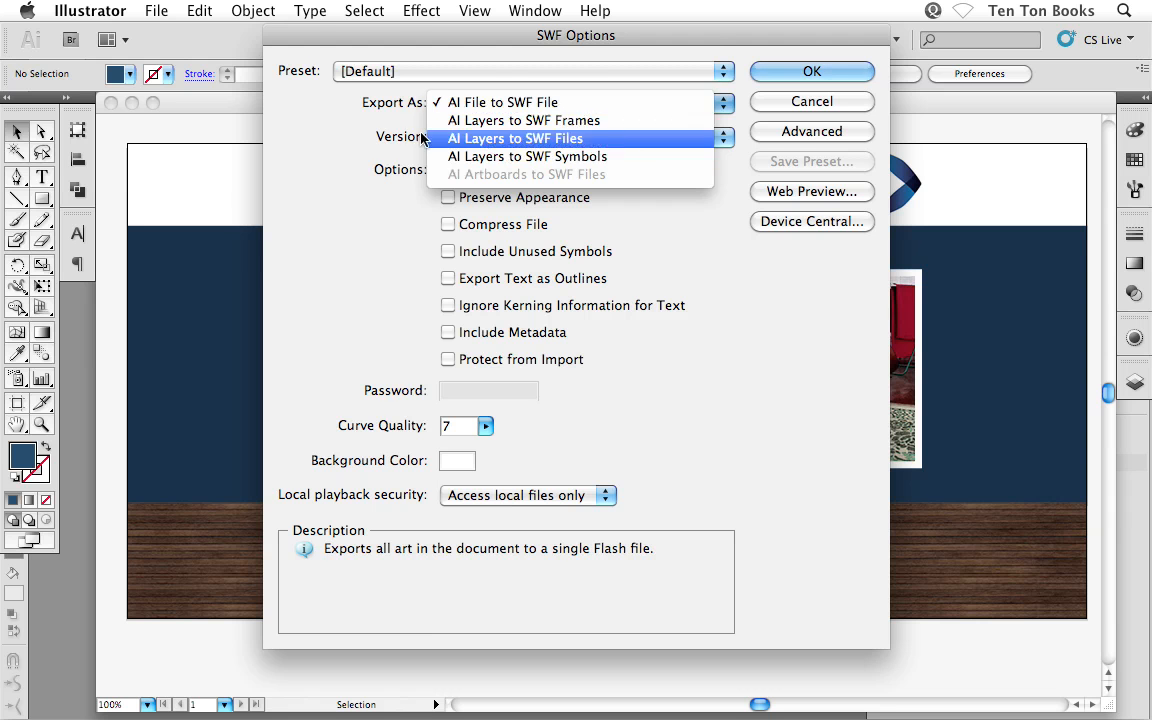
{"action": "left_click", "coordinate": [350, 141]}
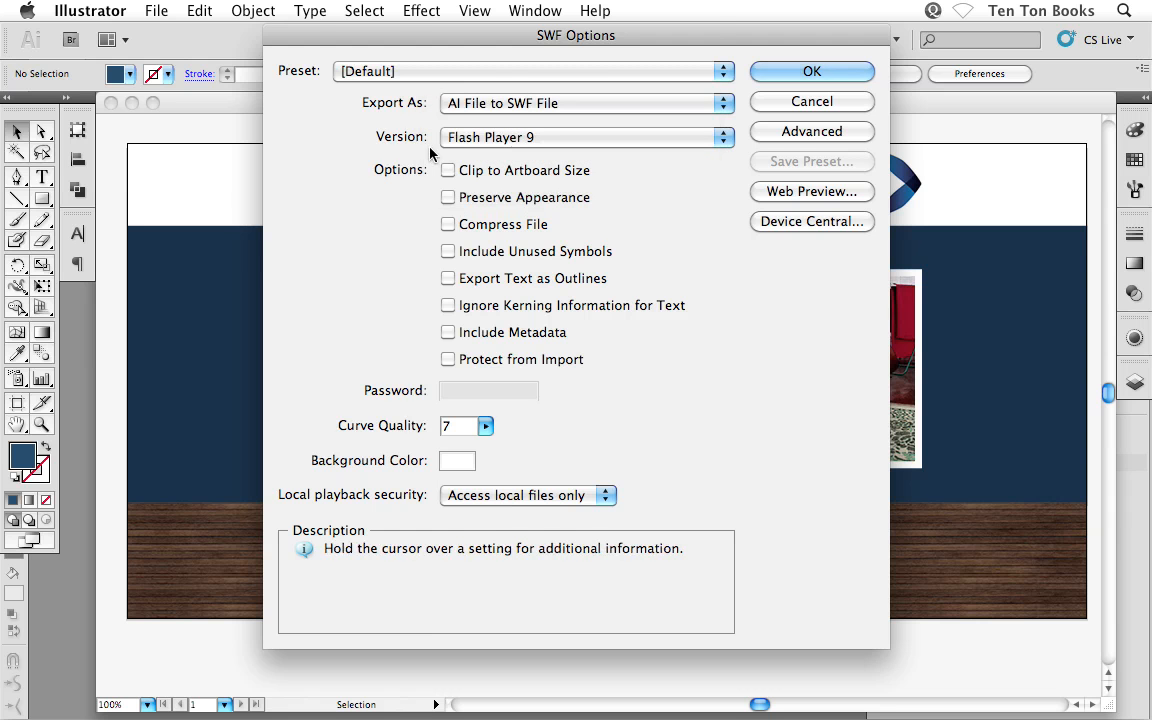
{"action": "left_click", "coordinate": [580, 139]}
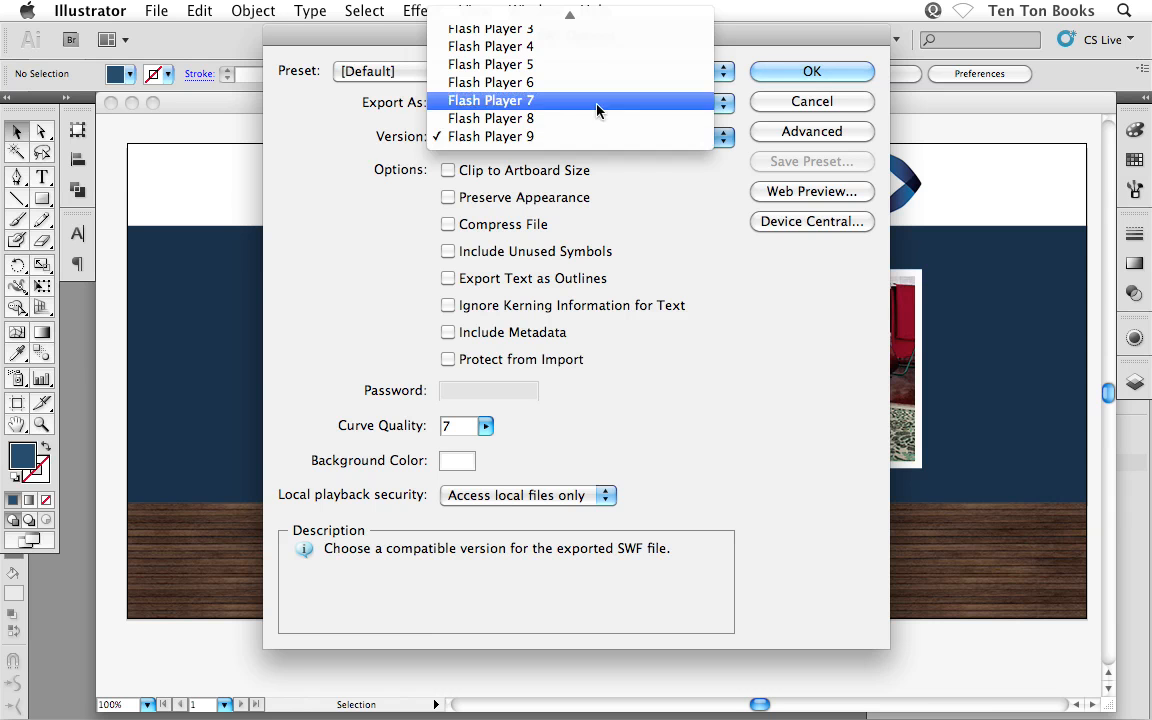
{"action": "scroll", "coordinate": [597, 111], "scroll_direction": "up", "scroll_amount": 2}
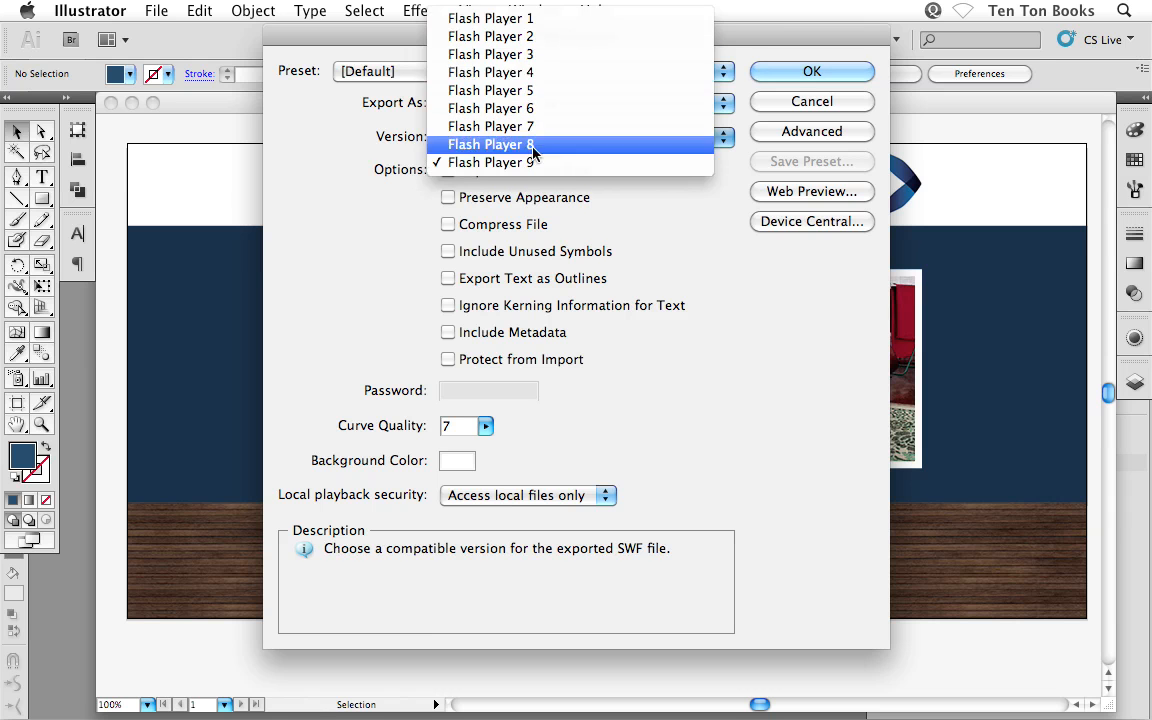
{"action": "left_click", "coordinate": [349, 254]}
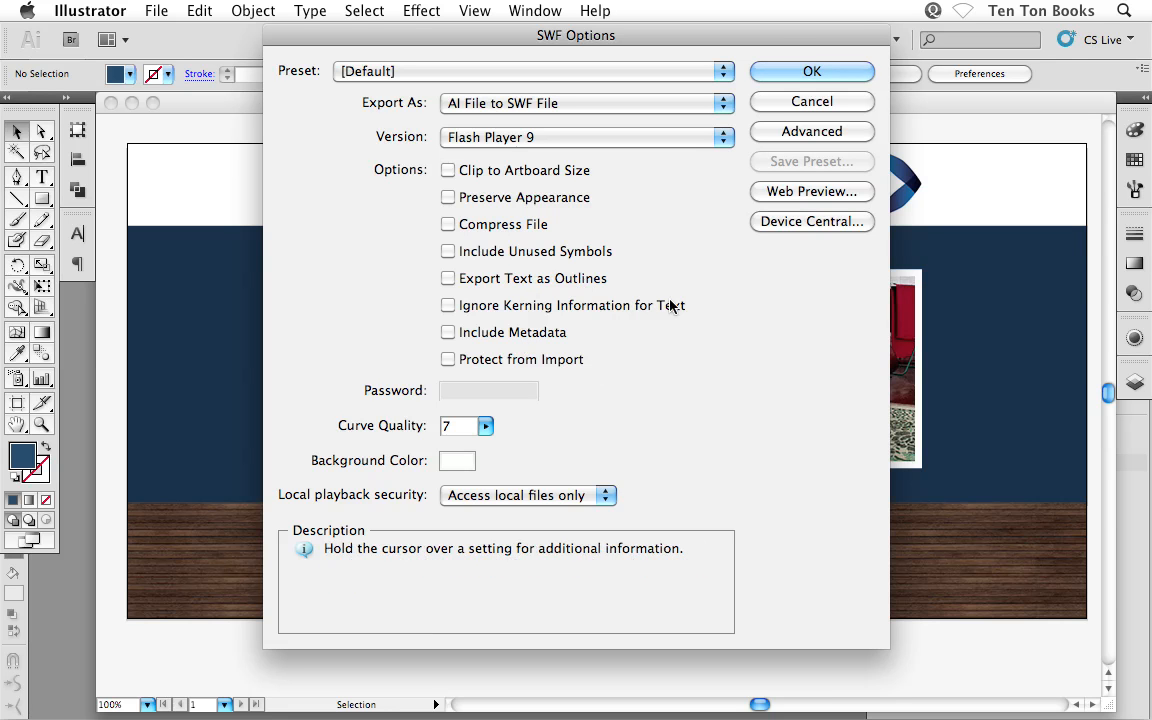
{"action": "left_click", "coordinate": [809, 136]}
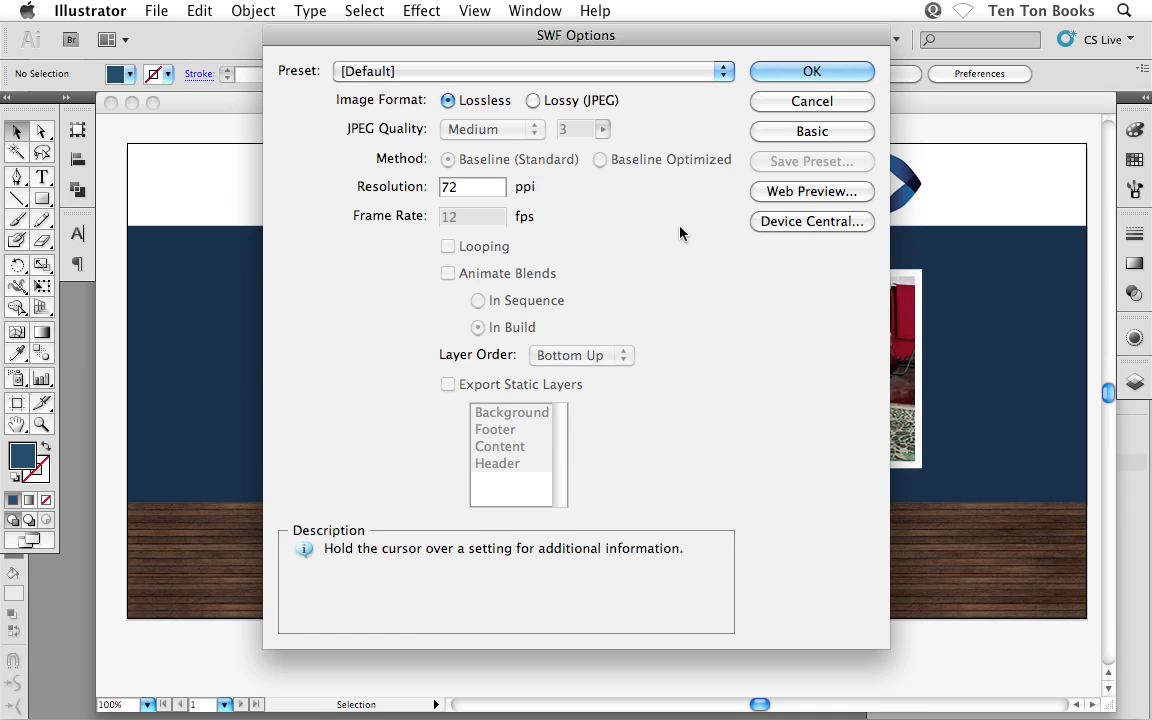
{"action": "left_click", "coordinate": [830, 134]}
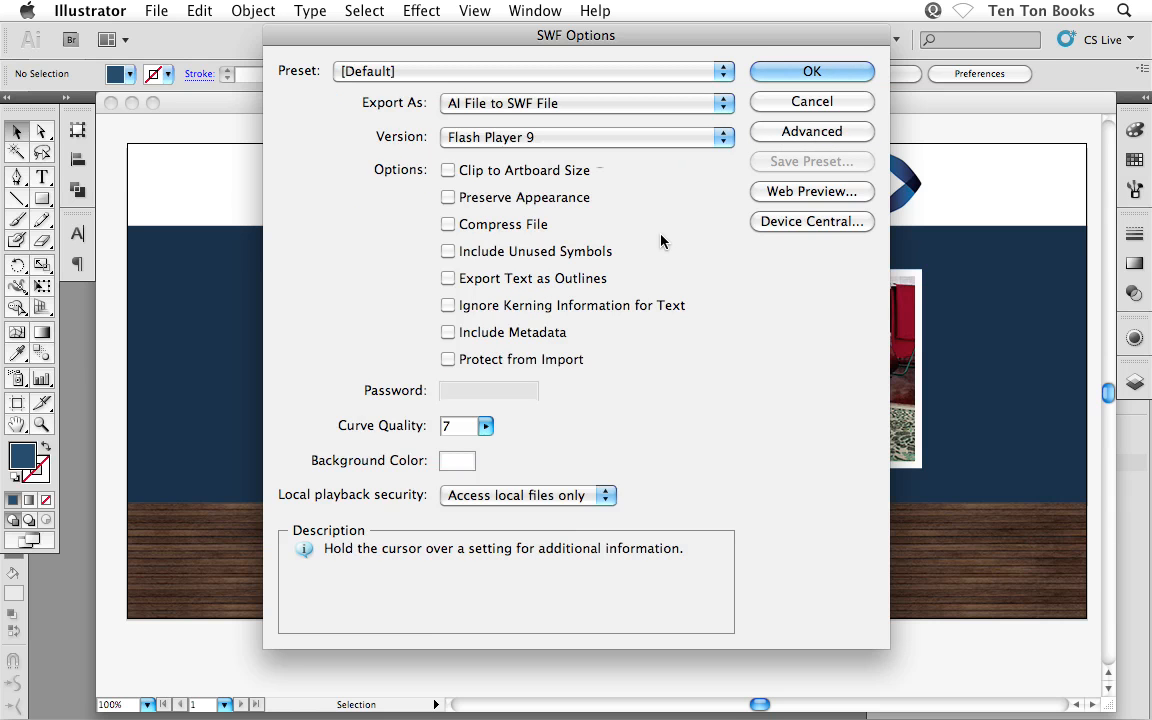
{"action": "left_click", "coordinate": [776, 101]}
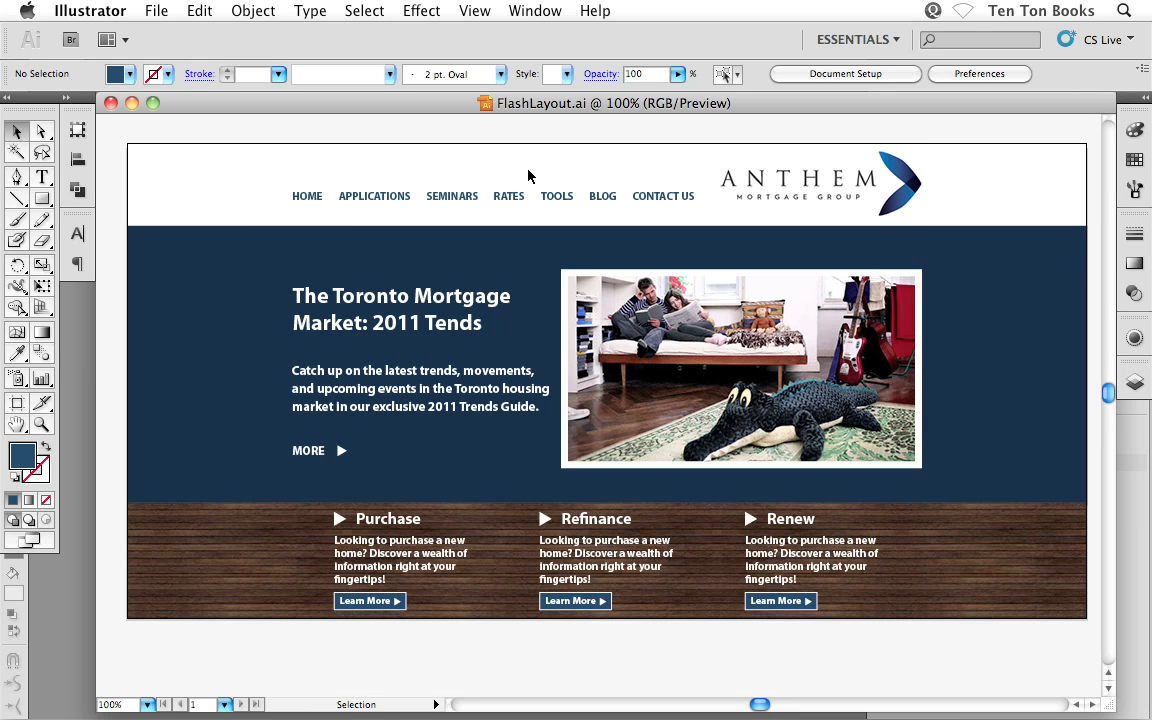
Switch to Flash Professional and create a new ActionScript 3.0 document.
{"action": "key", "text": "super+Tab"}
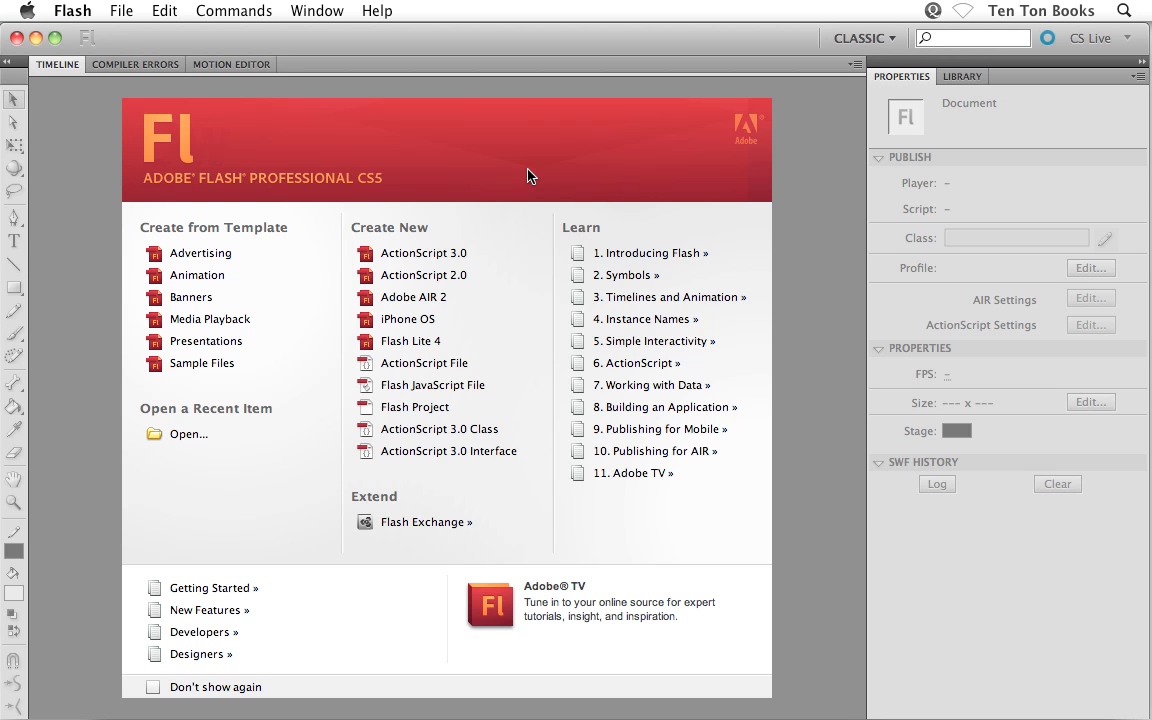
{"action": "left_click", "coordinate": [422, 259]}
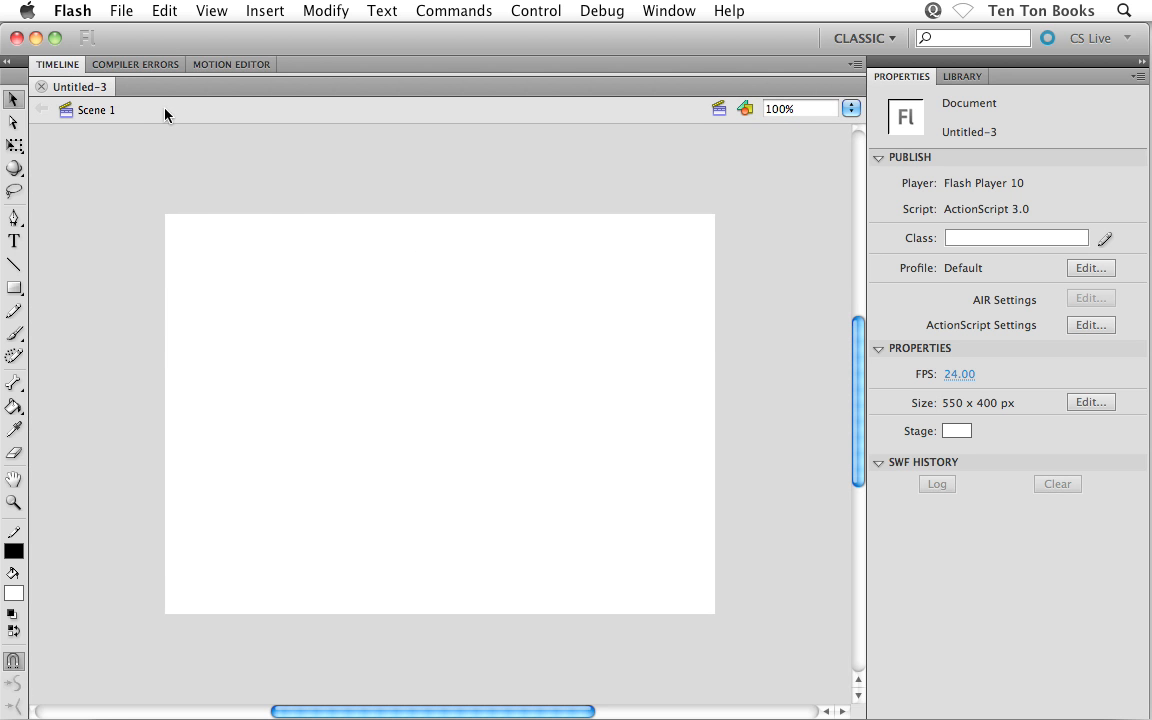
Choose FlashLayout.ai from Project Files for import to the stage, keeping All Formats enabled, and open its import settings.
{"action": "left_click", "coordinate": [120, 11]}
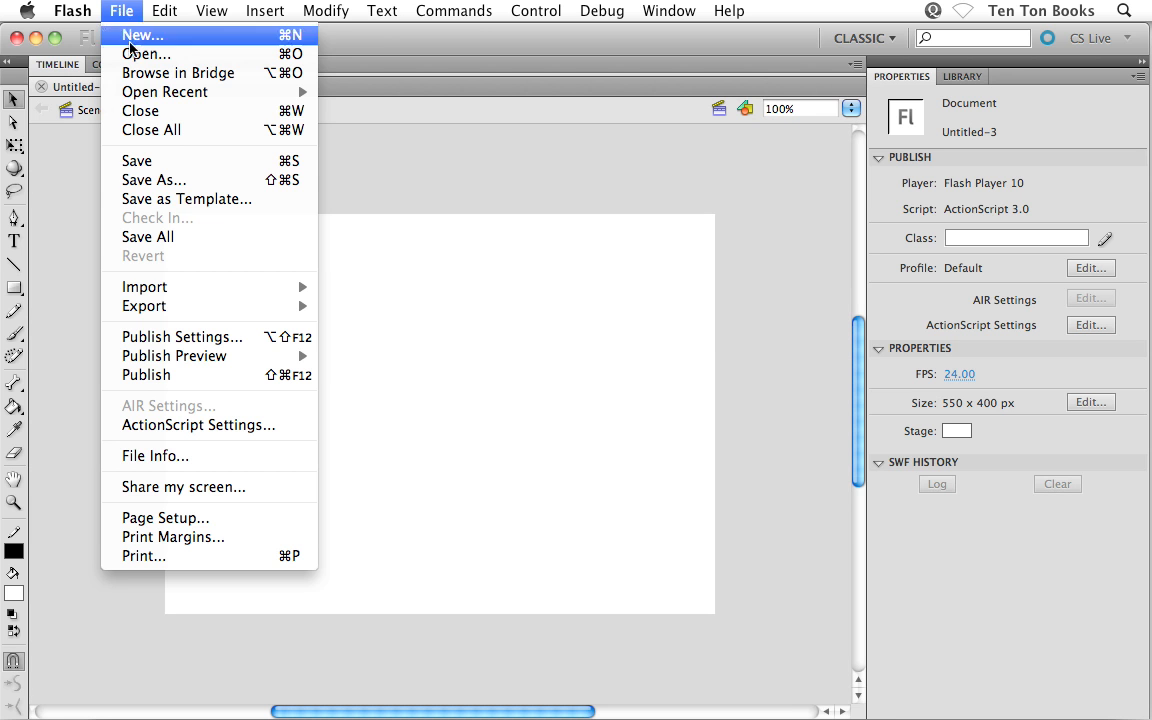
{"action": "mouse_move", "coordinate": [155, 290]}
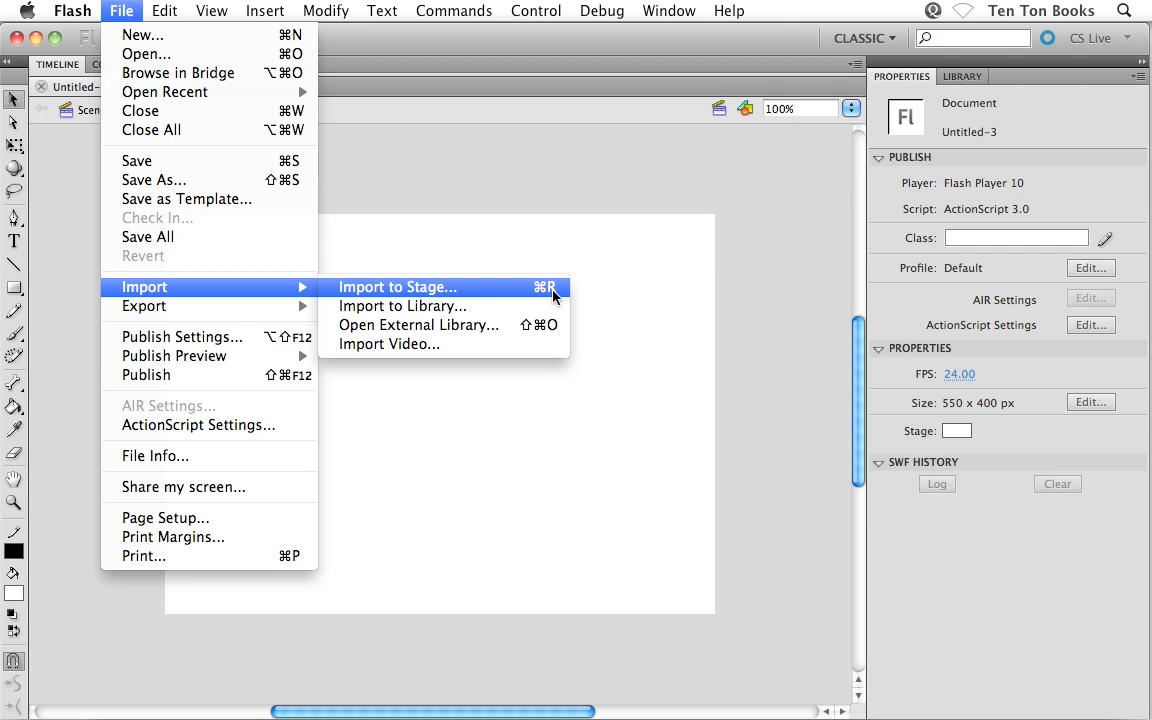
{"action": "left_click", "coordinate": [511, 288]}
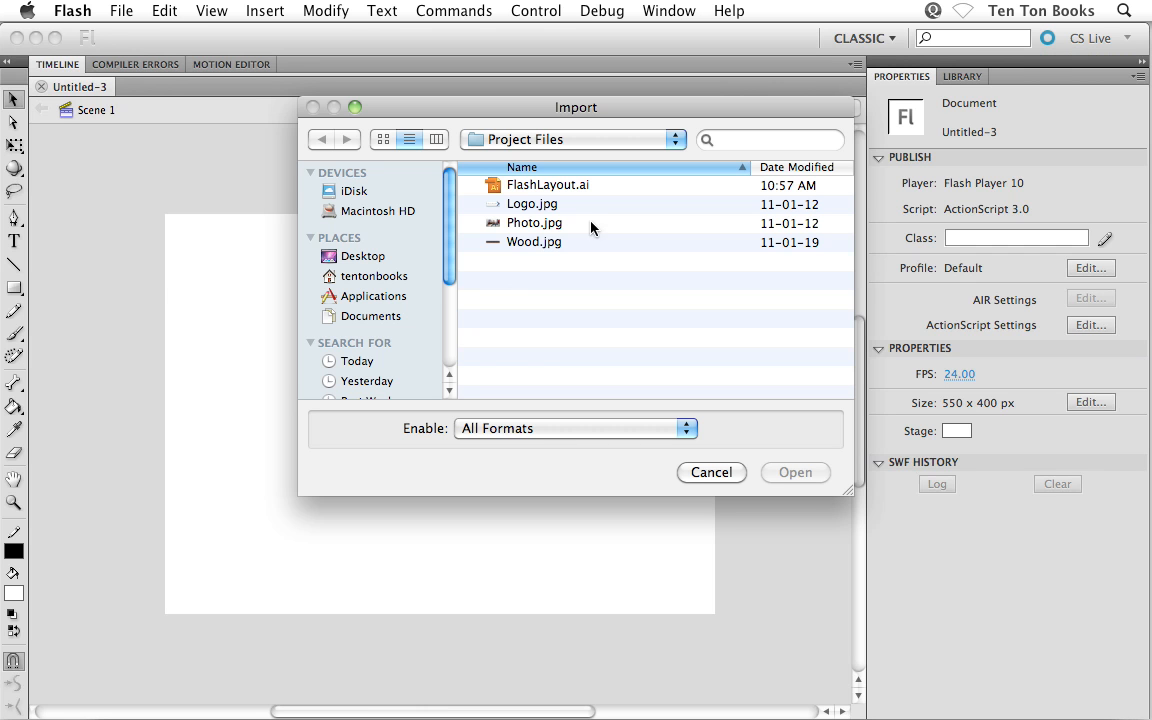
{"action": "left_click", "coordinate": [570, 188]}
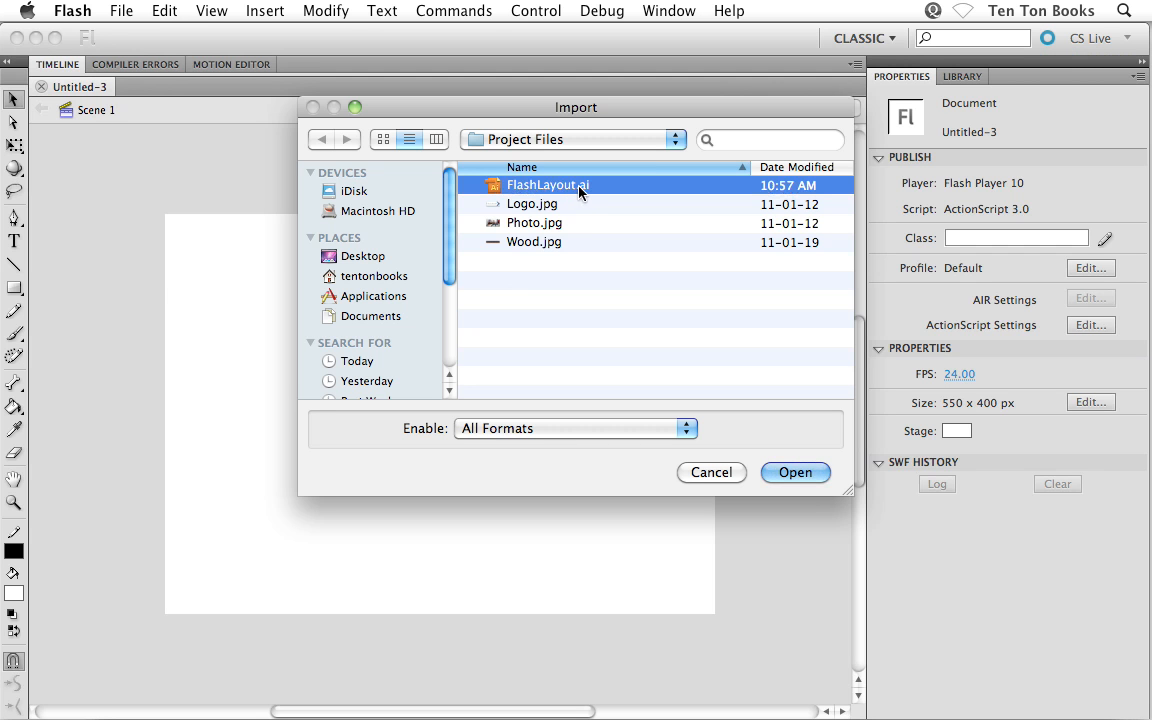
{"action": "left_click", "coordinate": [501, 430]}
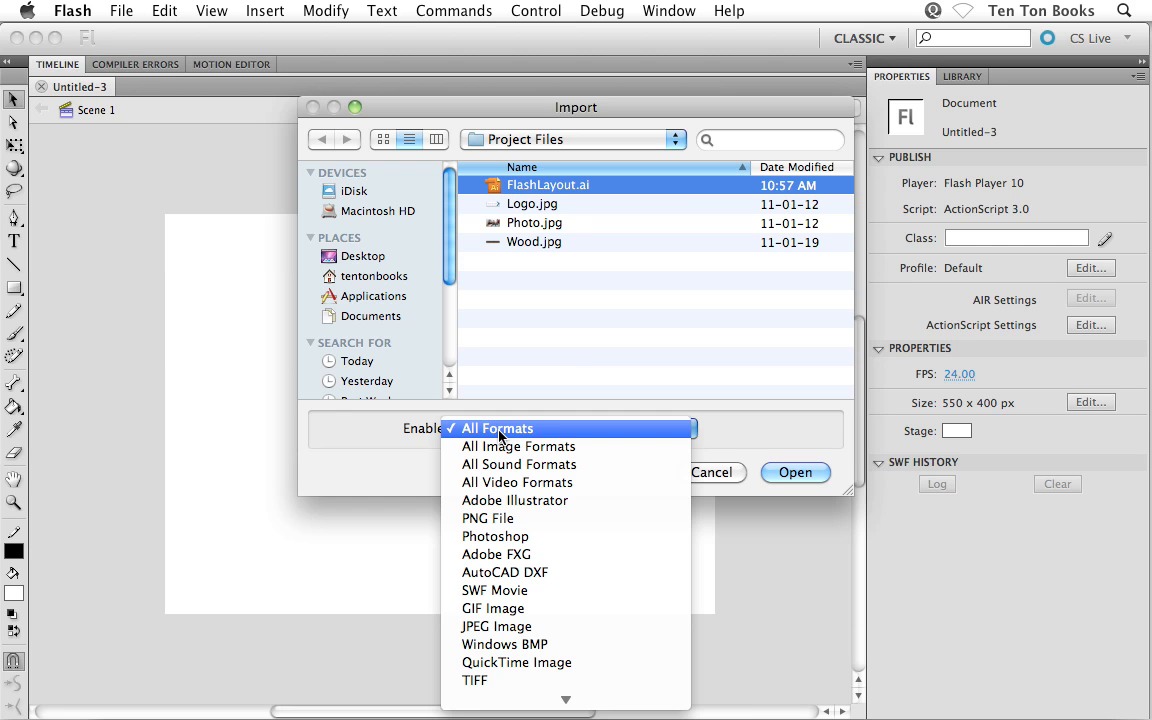
{"action": "left_click", "coordinate": [559, 431]}
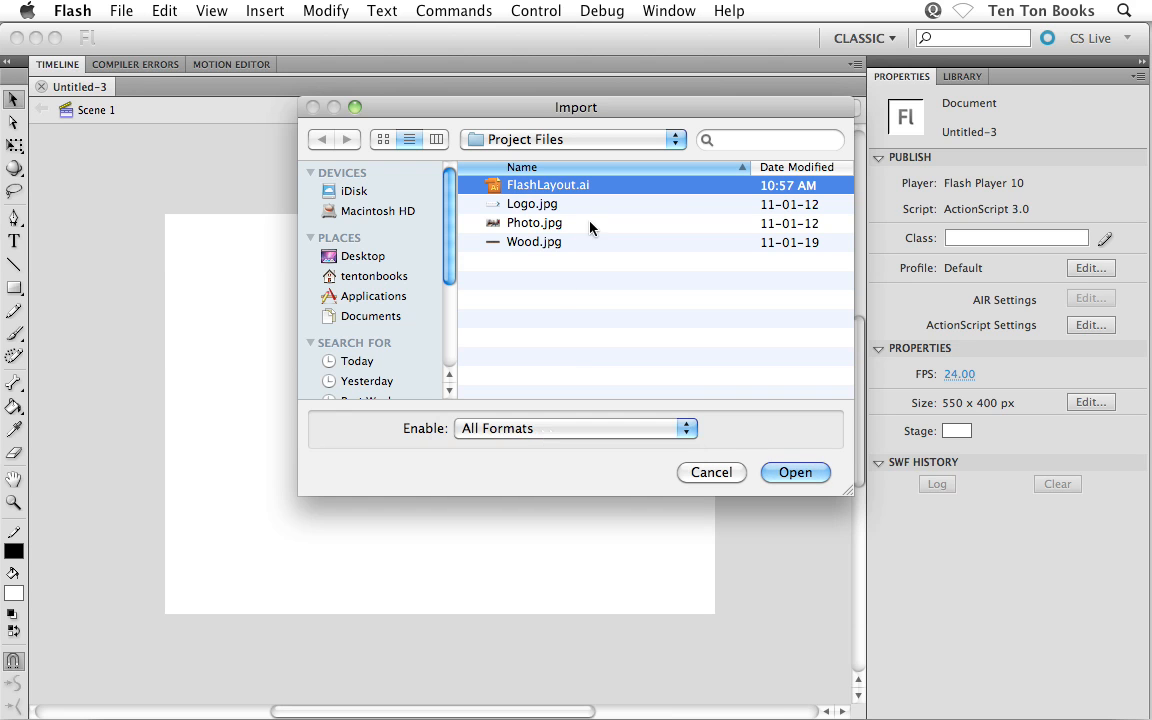
{"action": "left_click", "coordinate": [795, 472]}
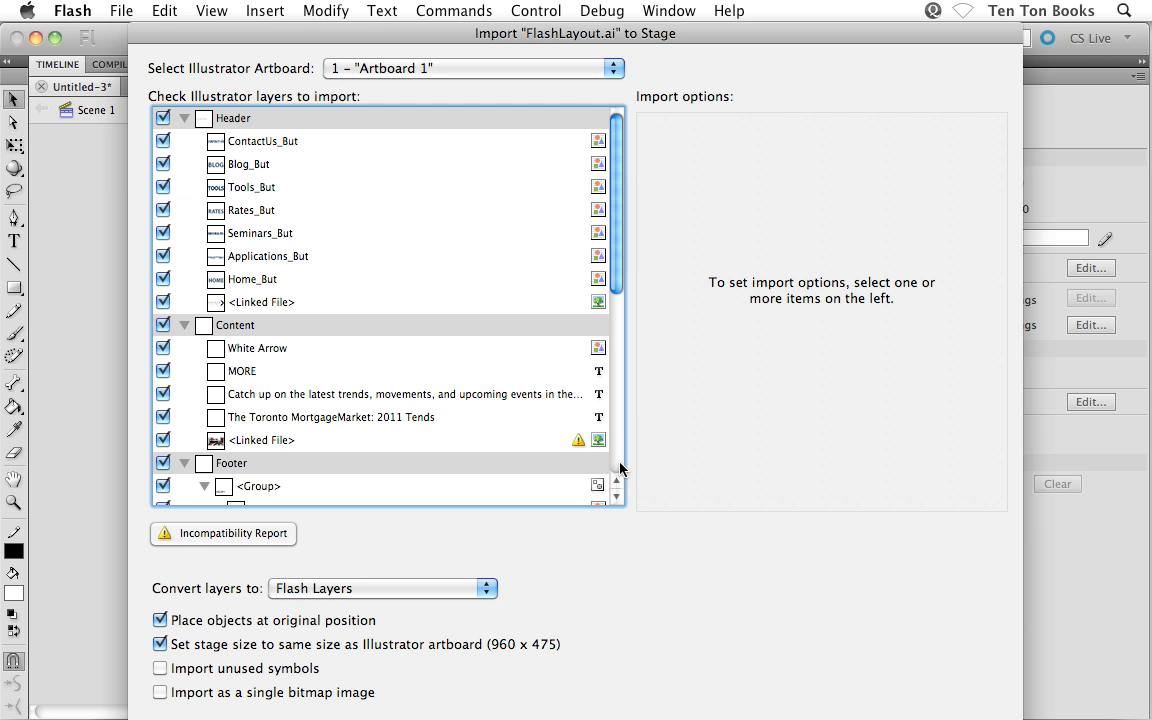
Check which Illustrator artboards can be chosen for the import, keeping Artboard 1 selected.
{"action": "left_click", "coordinate": [556, 68]}
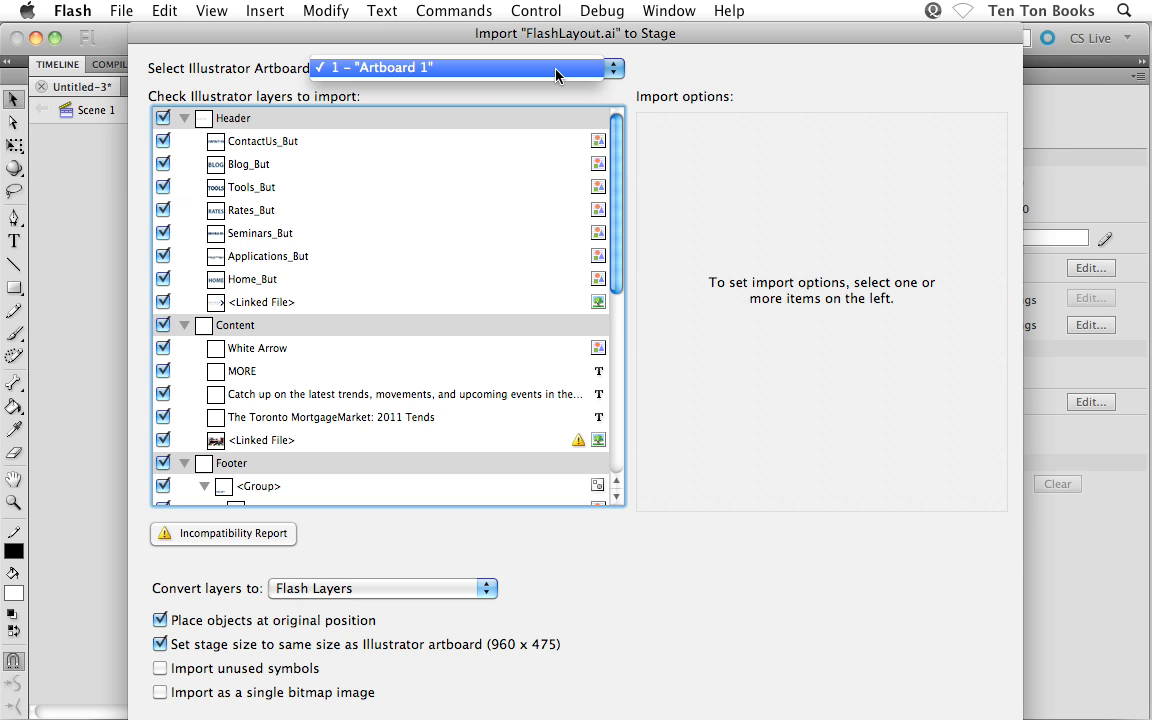
{"action": "left_click", "coordinate": [556, 75]}
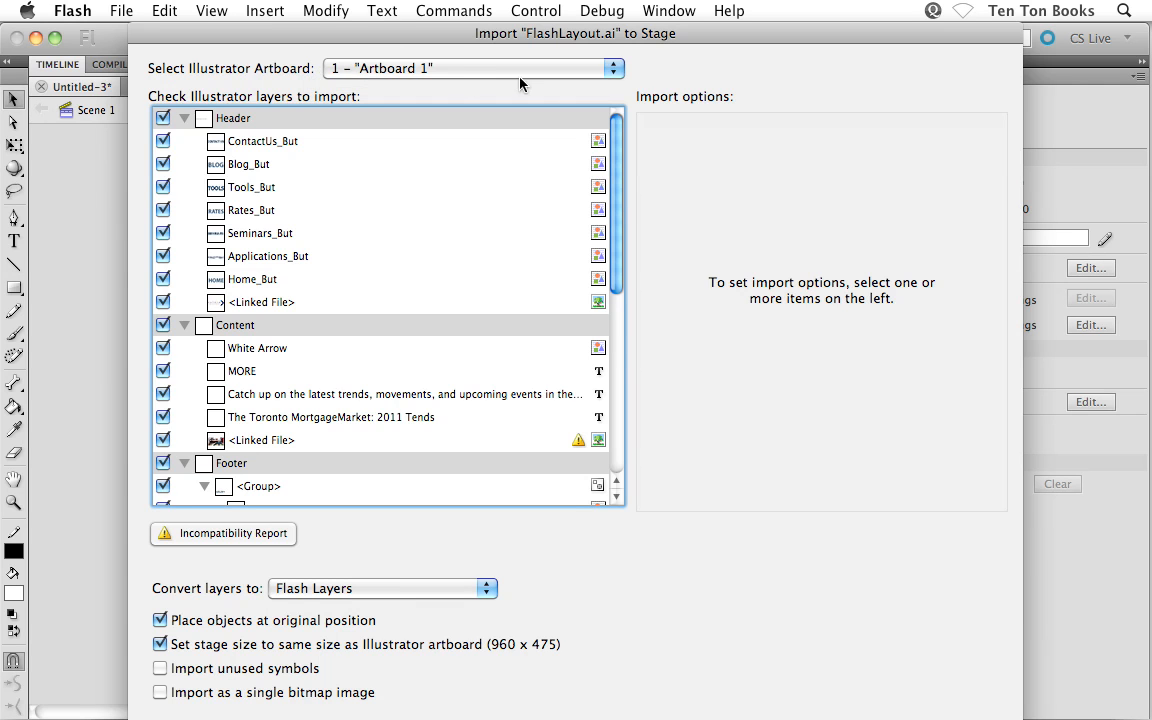
{"action": "left_click", "coordinate": [472, 72]}
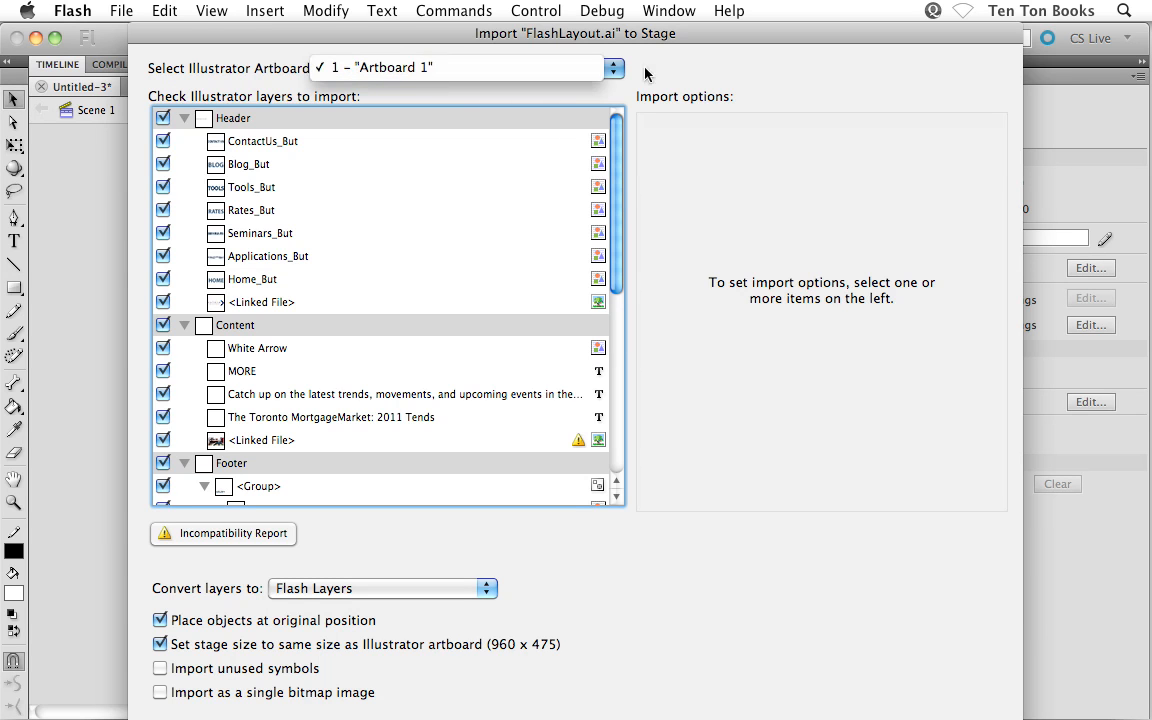
{"action": "left_click", "coordinate": [468, 76]}
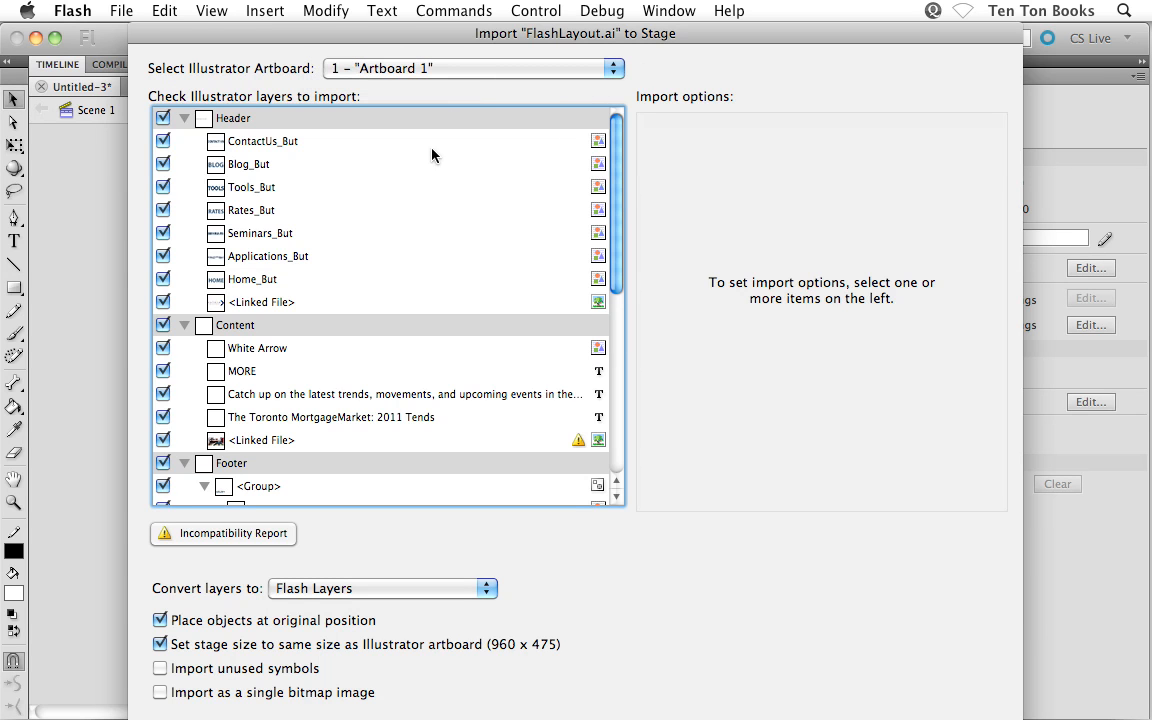
Collapse the Header, Content, Footer and Background layers in the import list, briefly reviewing the Header contents.
{"action": "left_click", "coordinate": [183, 118]}
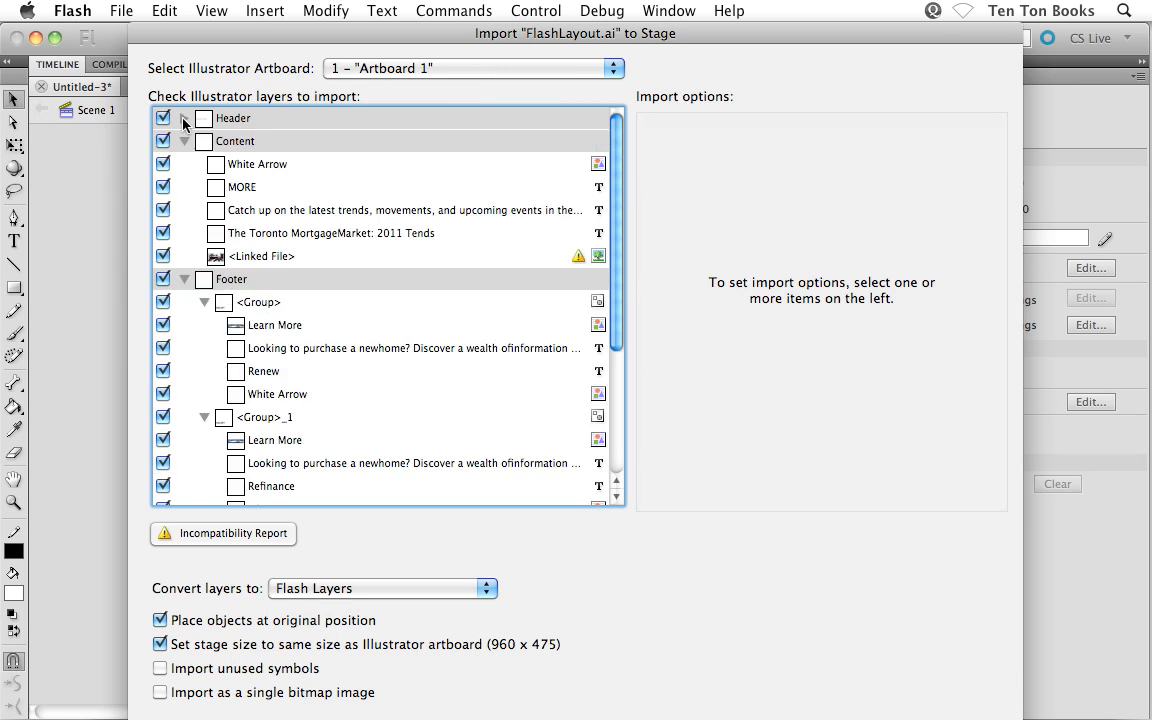
{"action": "left_click", "coordinate": [184, 141]}
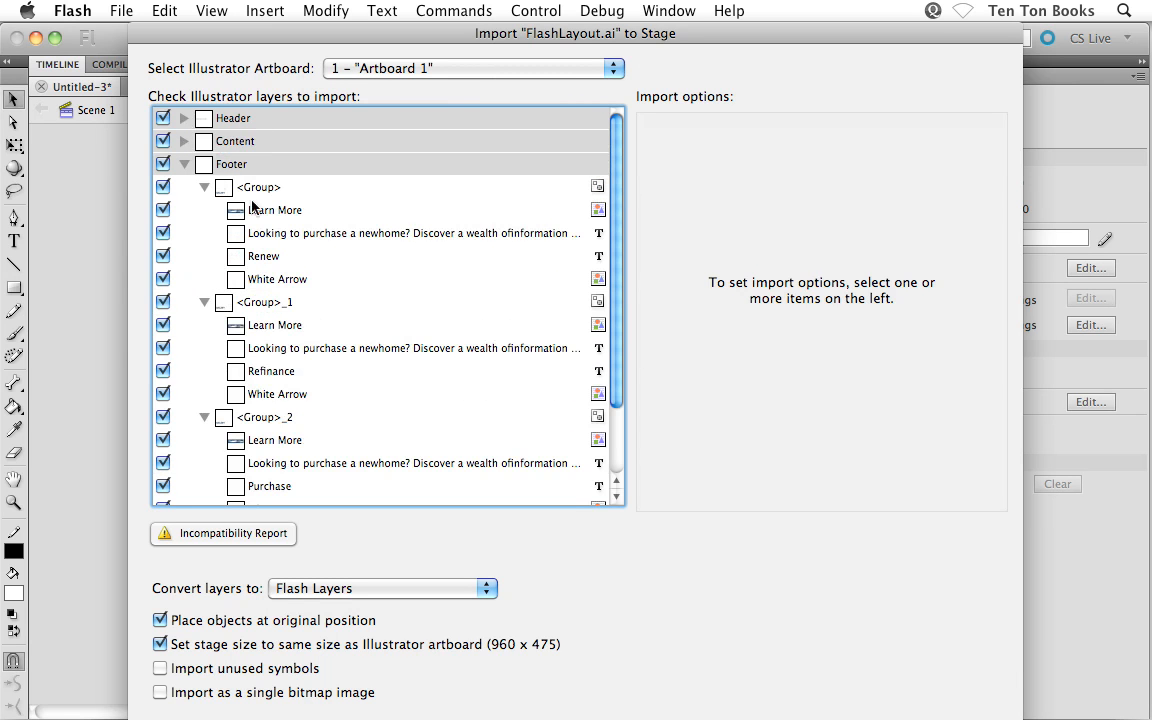
{"action": "left_click", "coordinate": [184, 164]}
{"action": "left_click", "coordinate": [184, 187]}
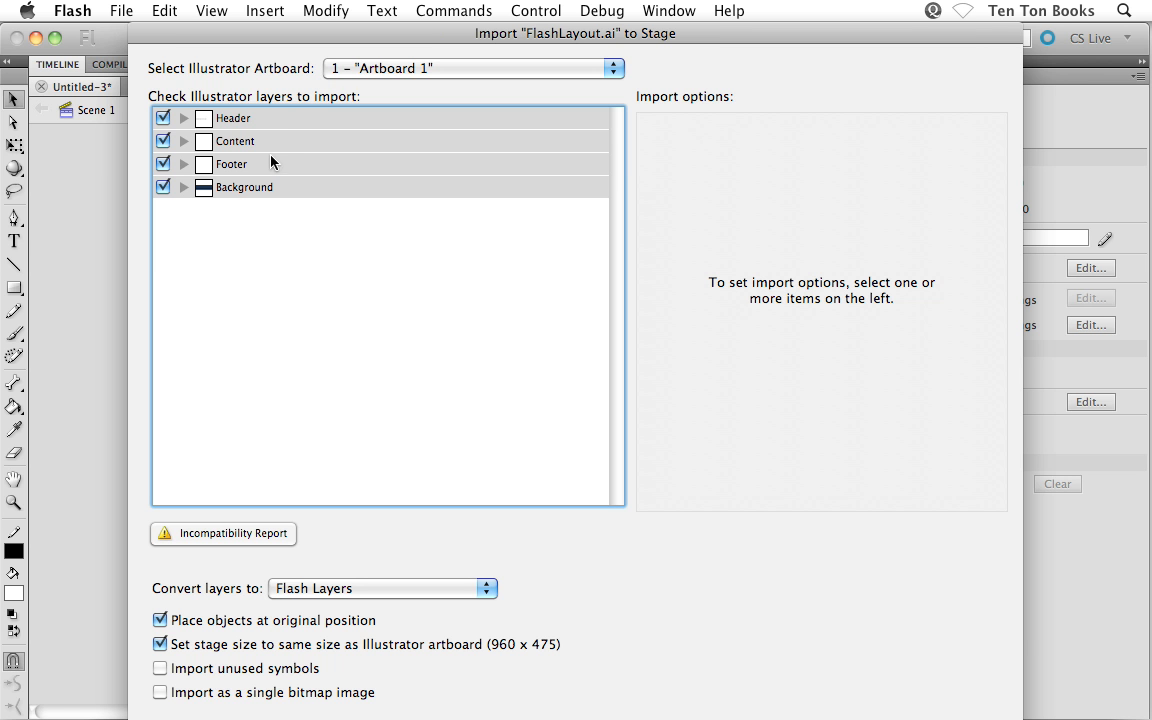
{"action": "left_click", "coordinate": [185, 119]}
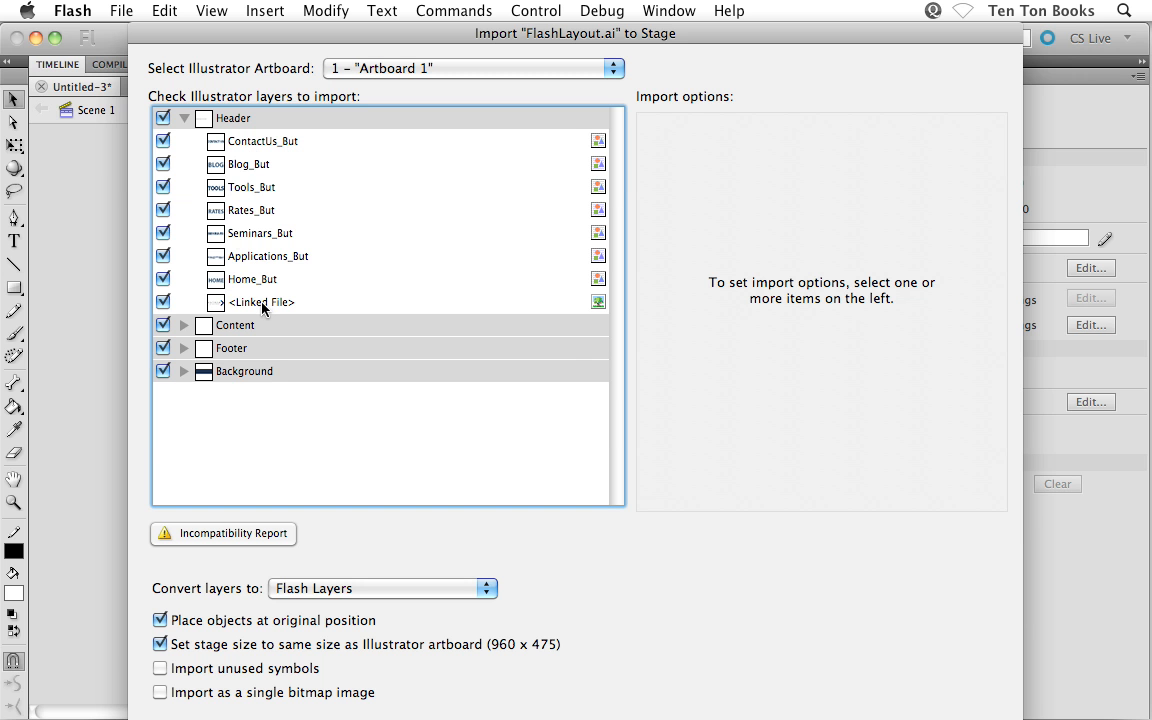
{"action": "left_click", "coordinate": [184, 119]}
Try excluding the Content, Background and Header layers from the import, and include them again.
{"action": "left_click", "coordinate": [163, 141]}
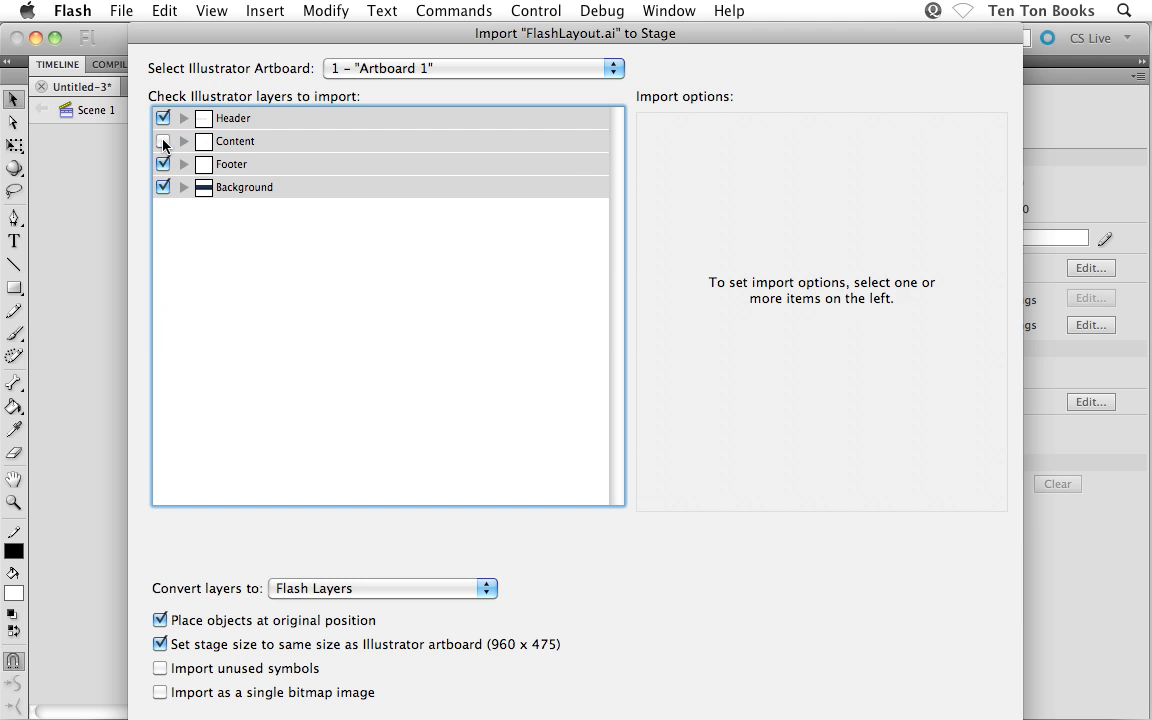
{"action": "left_click", "coordinate": [163, 187]}
{"action": "left_click", "coordinate": [163, 120]}
{"action": "left_click", "coordinate": [163, 118]}
{"action": "left_click", "coordinate": [163, 141]}
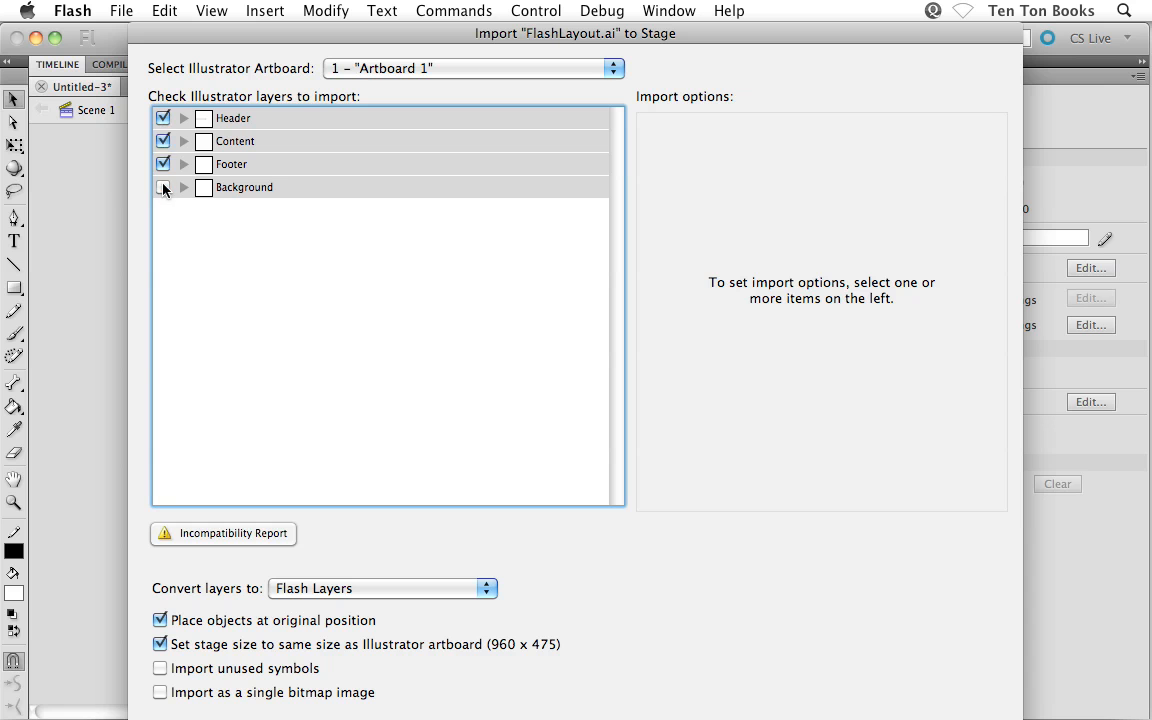
{"action": "left_click", "coordinate": [163, 187]}
Expand the Header layer and exclude ContactUs_But, Tools_But, Seminars_But and Home_But from the import.
{"action": "left_click", "coordinate": [184, 118]}
{"action": "left_click", "coordinate": [163, 141]}
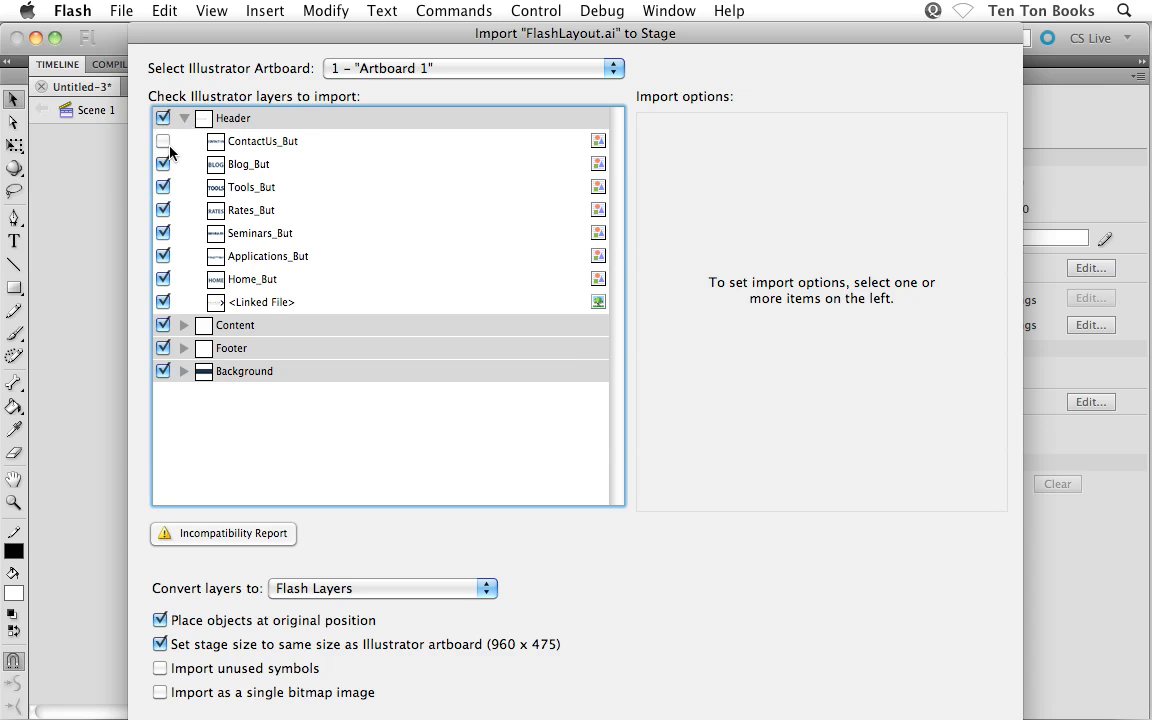
{"action": "left_click", "coordinate": [163, 187]}
{"action": "left_click", "coordinate": [163, 233]}
{"action": "left_click", "coordinate": [164, 279]}
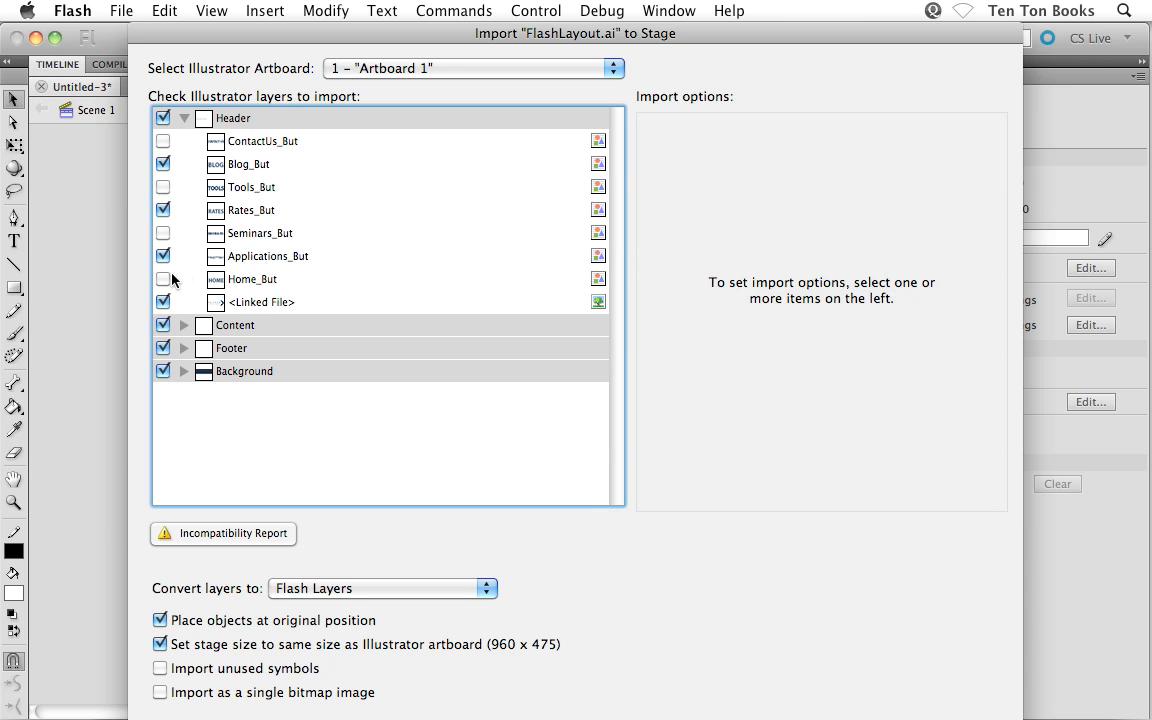
Include Home_But, Seminars_But, Tools_But and ContactUs_But in the import again and collapse the Header layer.
{"action": "left_click", "coordinate": [163, 279]}
{"action": "left_click", "coordinate": [163, 233]}
{"action": "left_click", "coordinate": [163, 187]}
{"action": "left_click", "coordinate": [163, 141]}
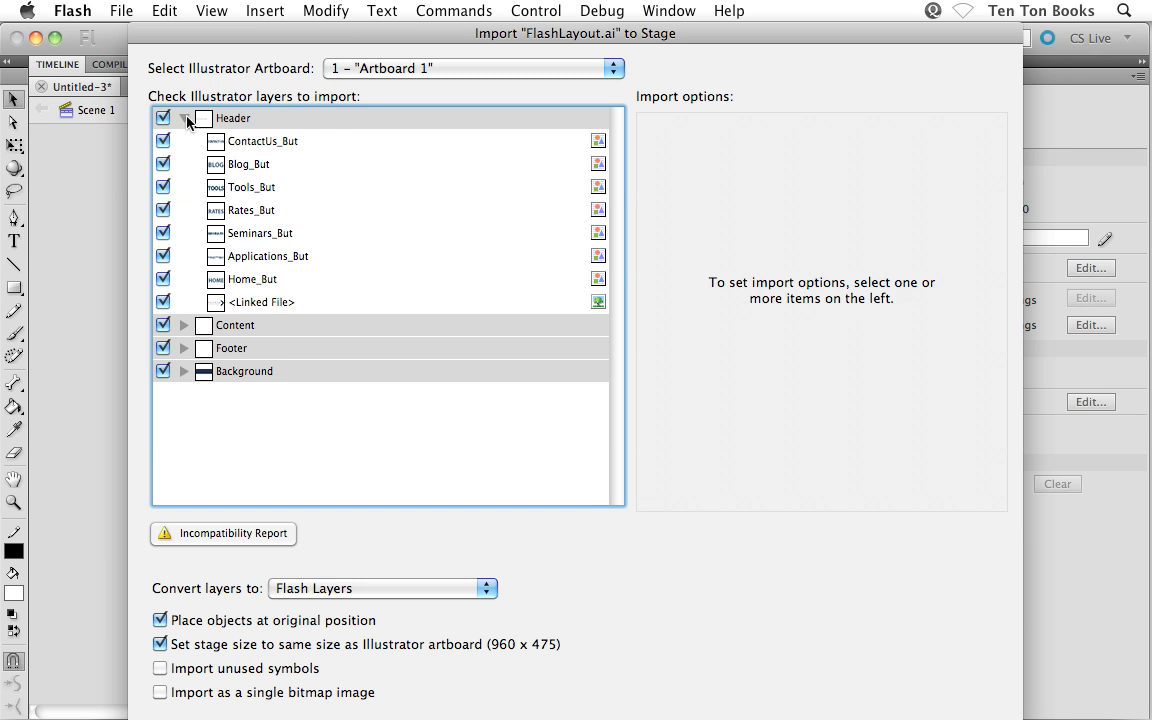
{"action": "left_click", "coordinate": [185, 118]}
Review the layer import options for the Header, Content and Footer layers.
{"action": "left_click", "coordinate": [245, 121]}
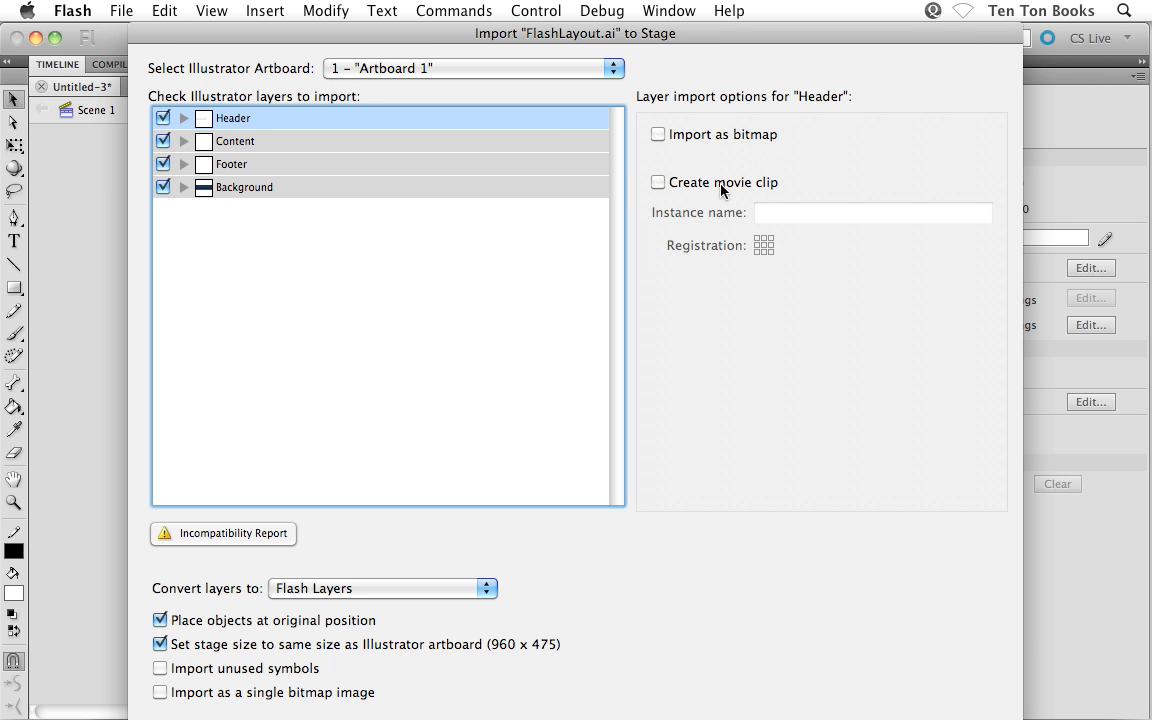
{"action": "left_click", "coordinate": [236, 141]}
{"action": "left_click", "coordinate": [222, 163]}
Examine the import options for the Header layer's button symbols and its linked file, and collapse the layer.
{"action": "left_click", "coordinate": [184, 118]}
{"action": "left_click", "coordinate": [260, 143]}
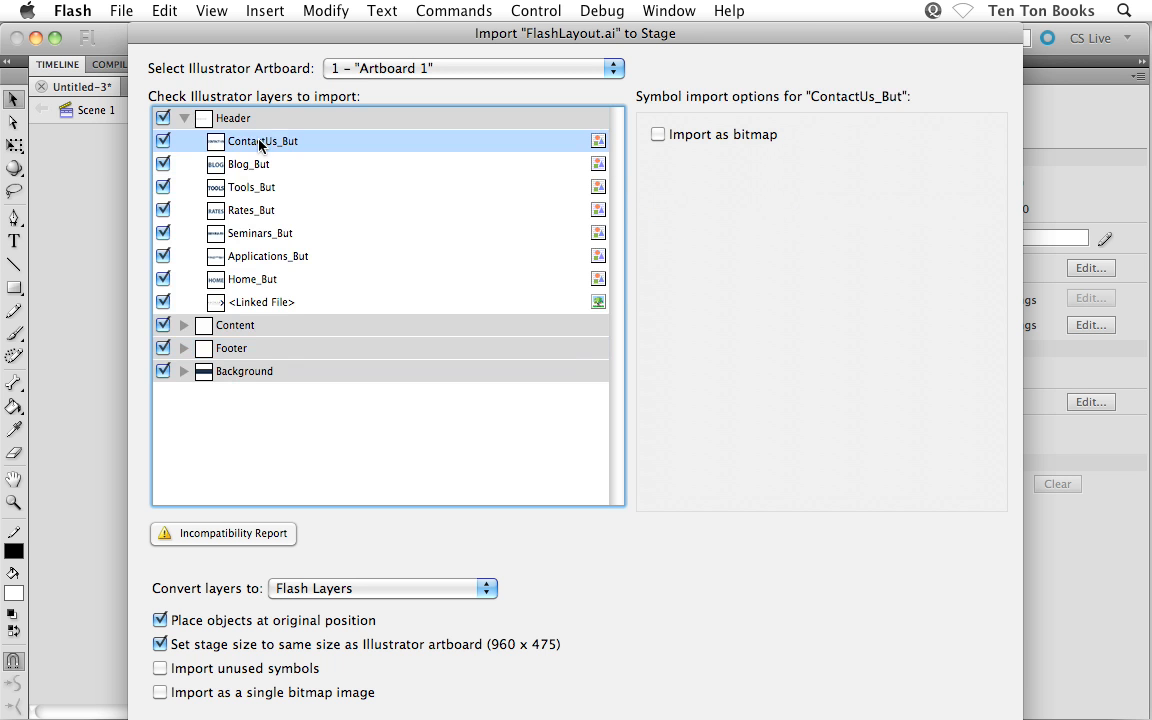
{"action": "left_click", "coordinate": [250, 186]}
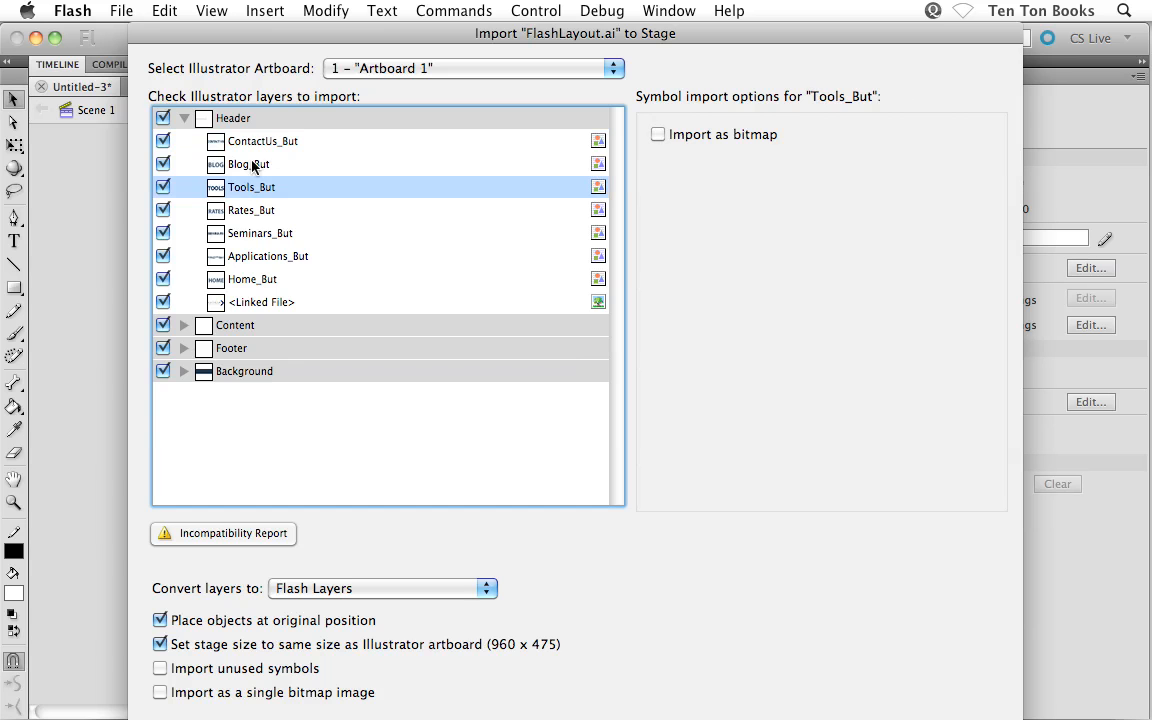
{"action": "left_click", "coordinate": [248, 234]}
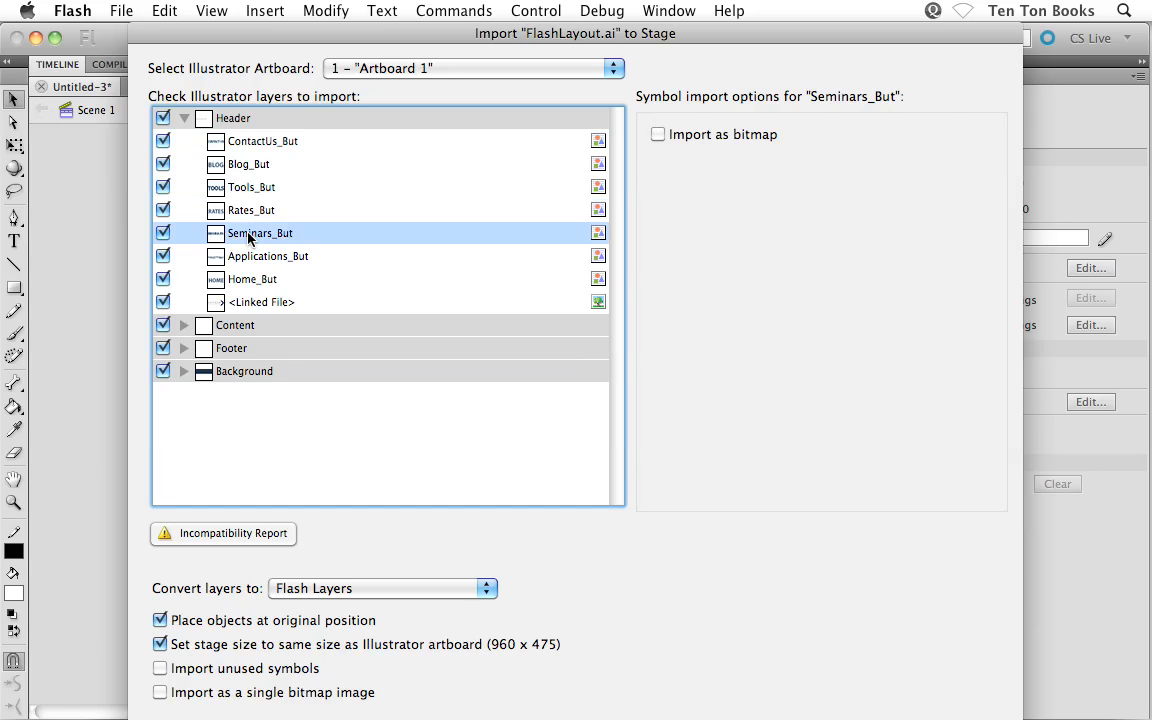
{"action": "left_click", "coordinate": [252, 187]}
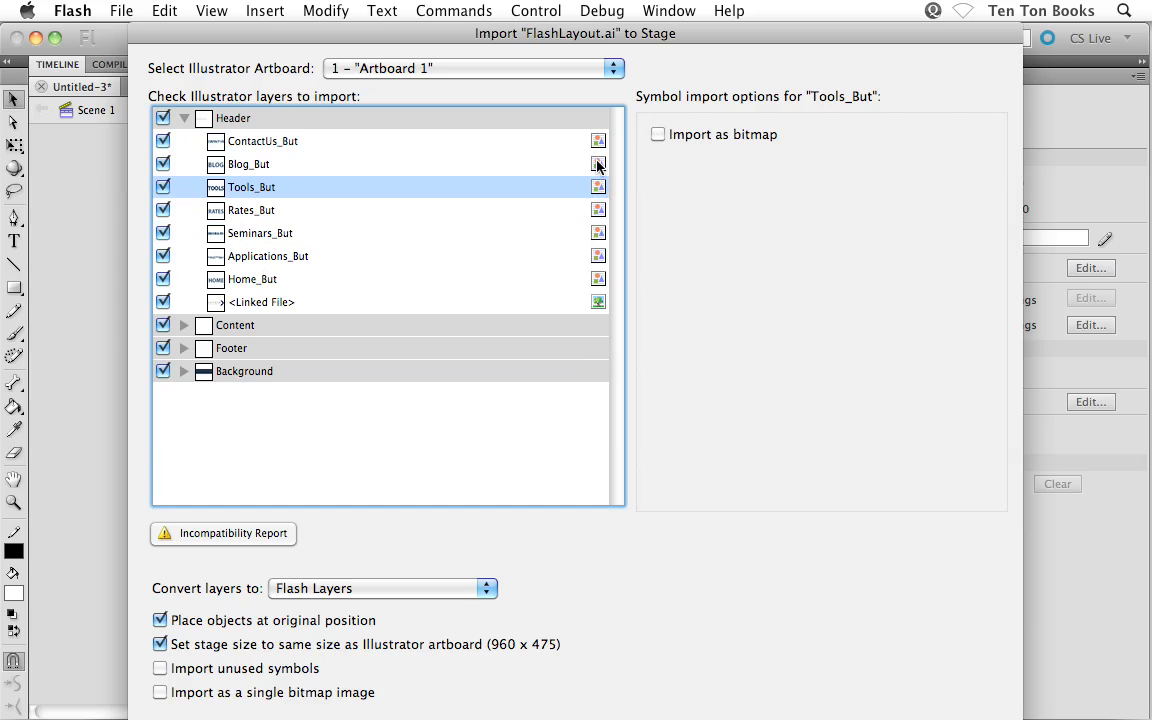
{"action": "left_click", "coordinate": [599, 233]}
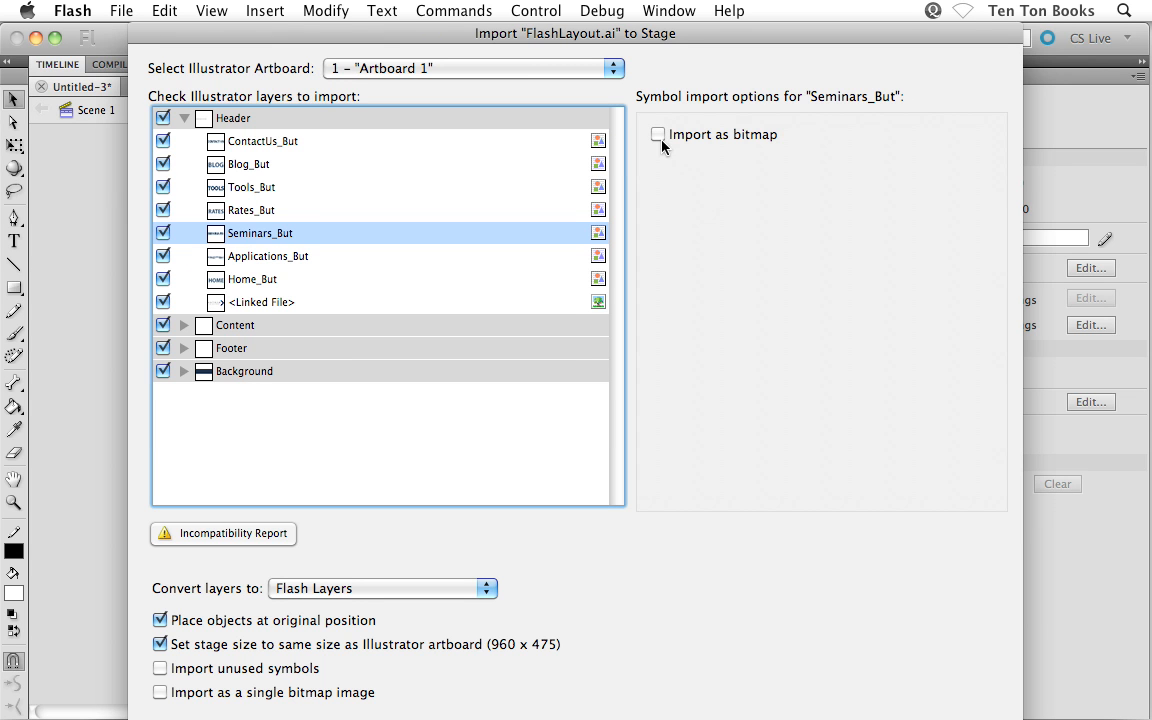
{"action": "left_click", "coordinate": [598, 212]}
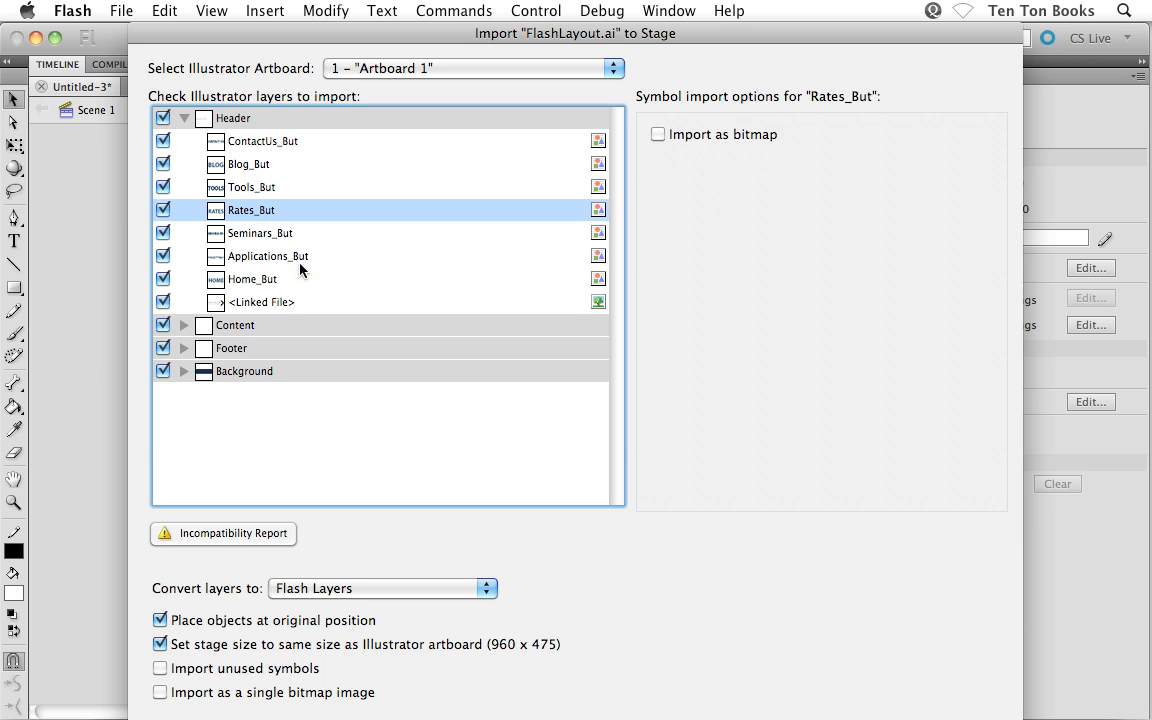
{"action": "left_click", "coordinate": [262, 302]}
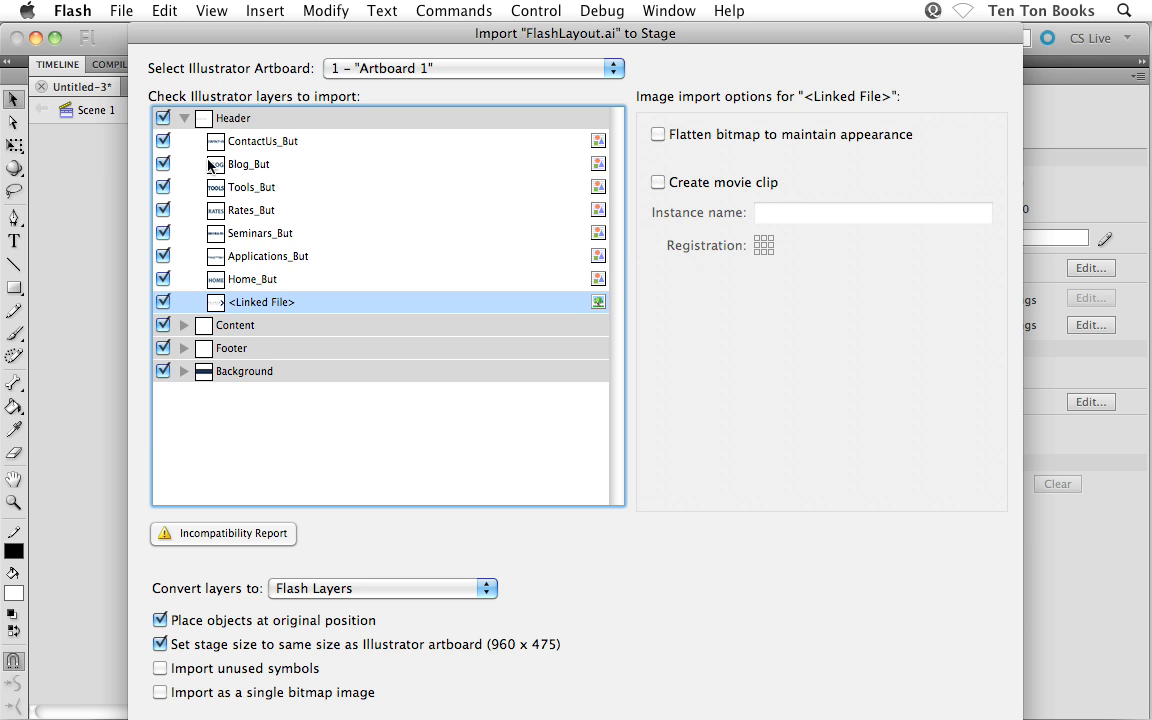
{"action": "left_click", "coordinate": [184, 118]}
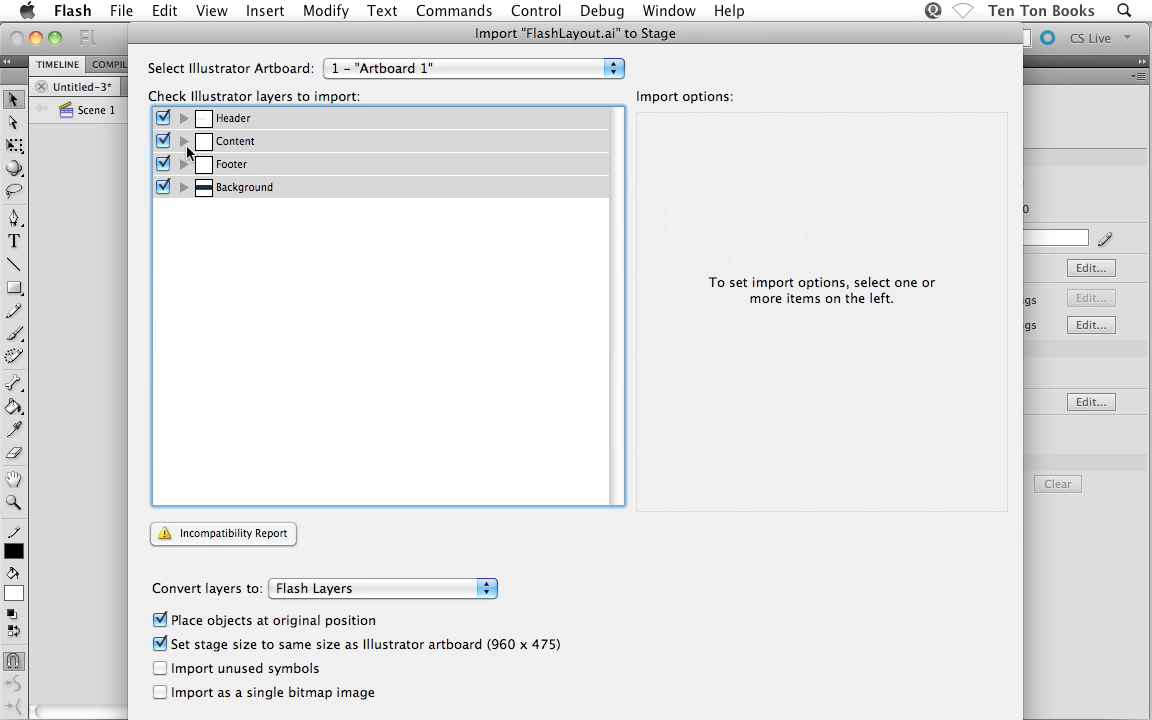
Examine the import options for the Content layer's headline text and linked image, briefly excluding and re-including the headline.
{"action": "left_click", "coordinate": [184, 141]}
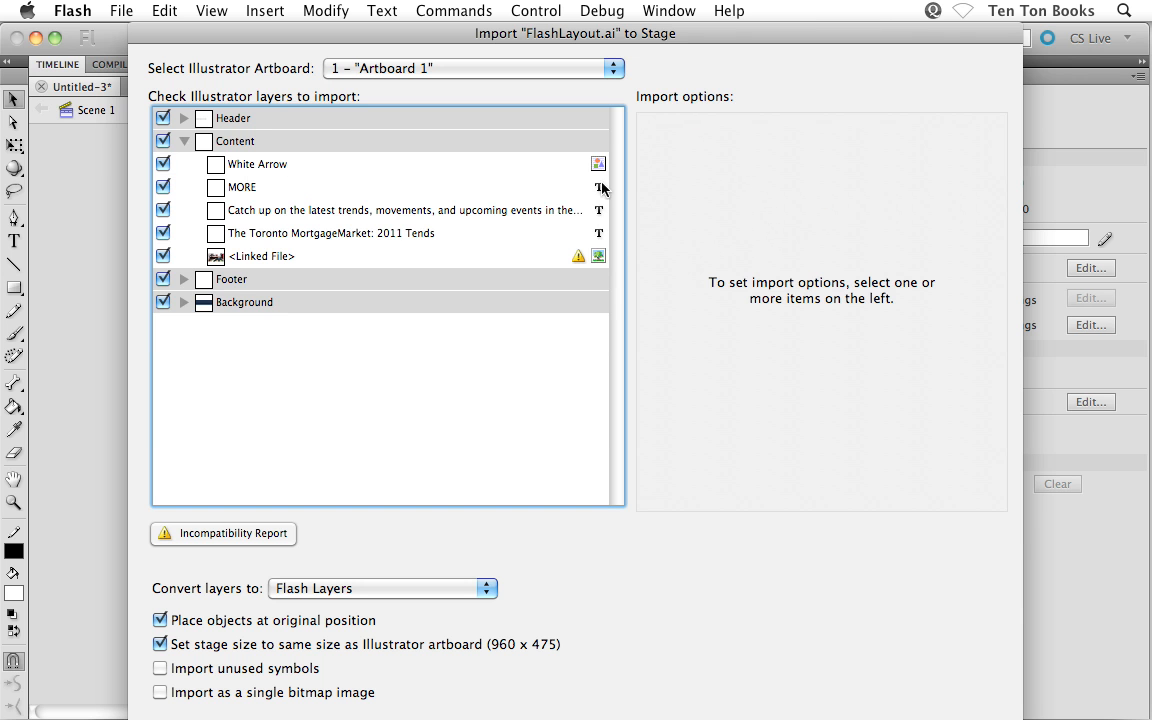
{"action": "left_click", "coordinate": [350, 233]}
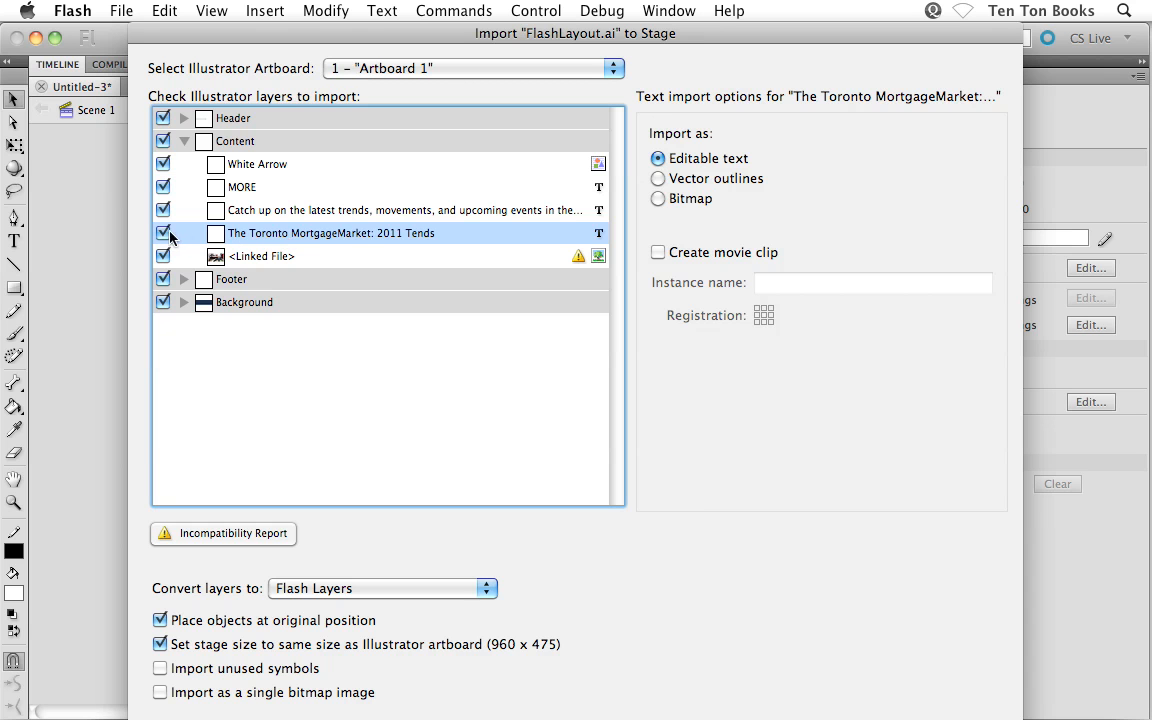
{"action": "left_click", "coordinate": [163, 233]}
{"action": "left_click", "coordinate": [163, 233]}
{"action": "left_click", "coordinate": [258, 258]}
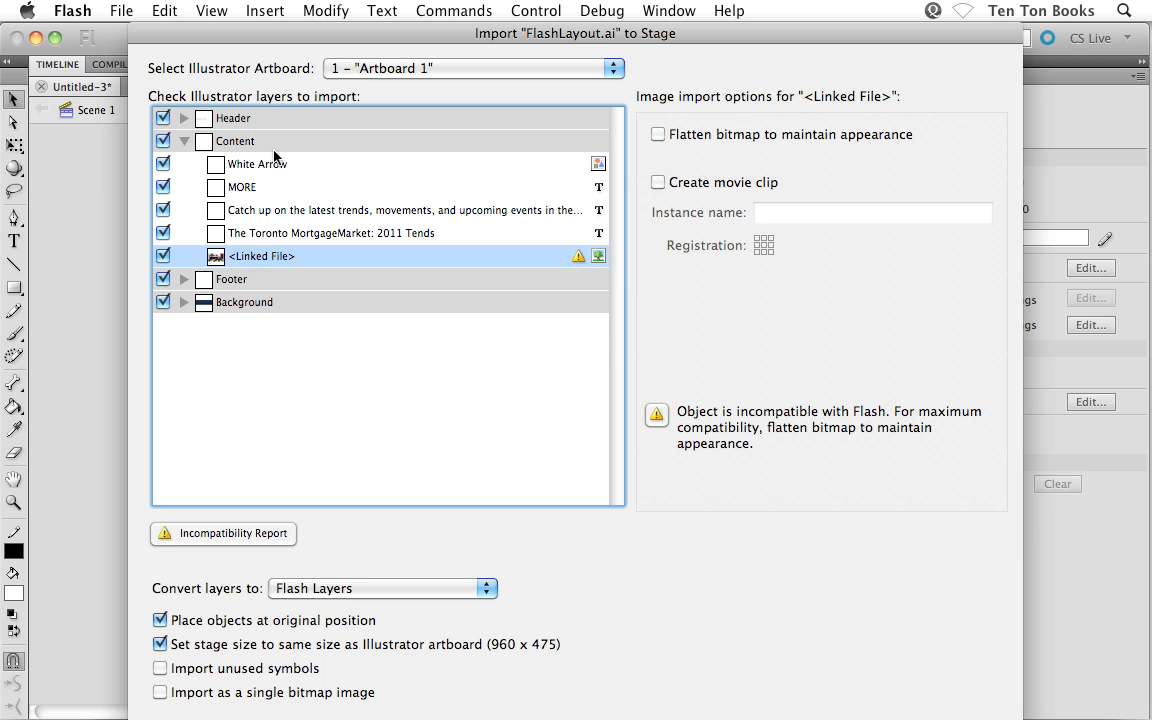
{"action": "left_click", "coordinate": [184, 141]}
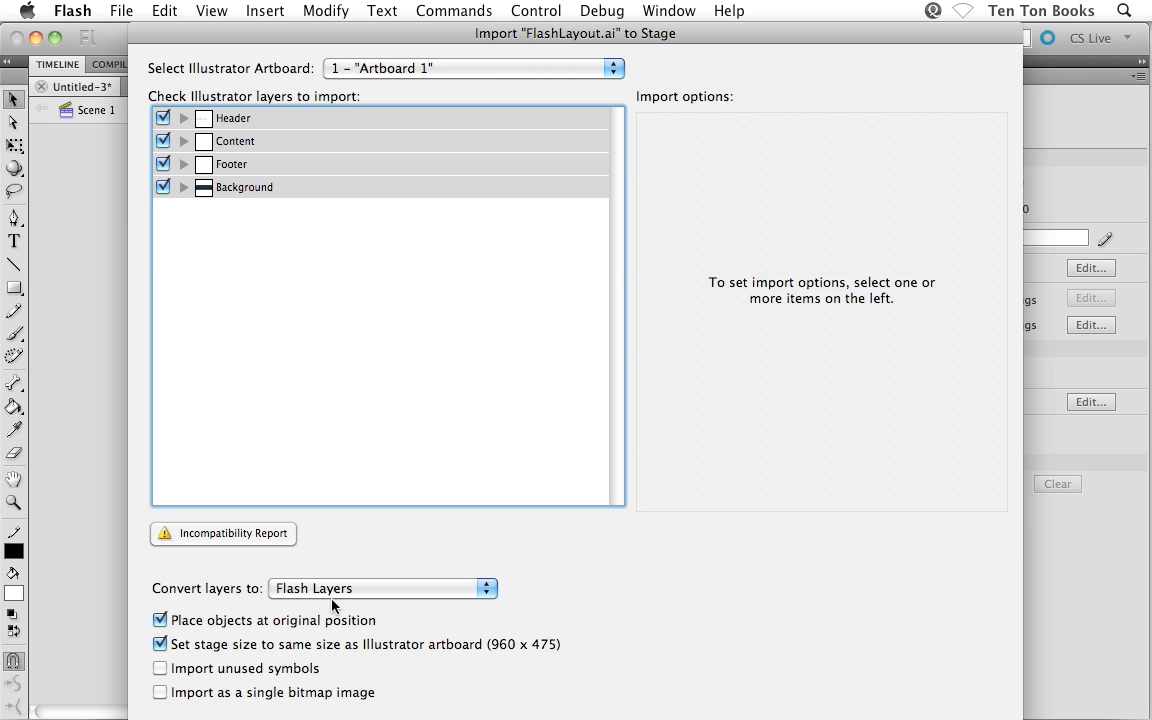
Keep the layer conversion set to Flash Layers and import the Illustrator artwork to the stage.
{"action": "left_click", "coordinate": [397, 592]}
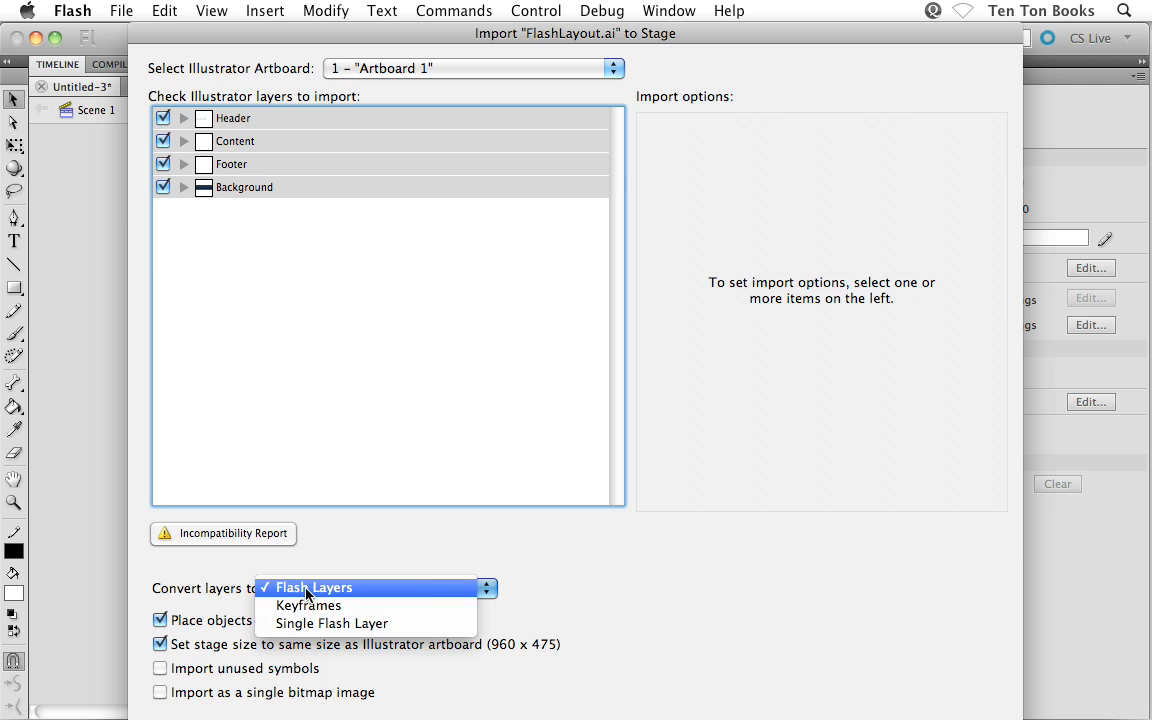
{"action": "left_click", "coordinate": [397, 590]}
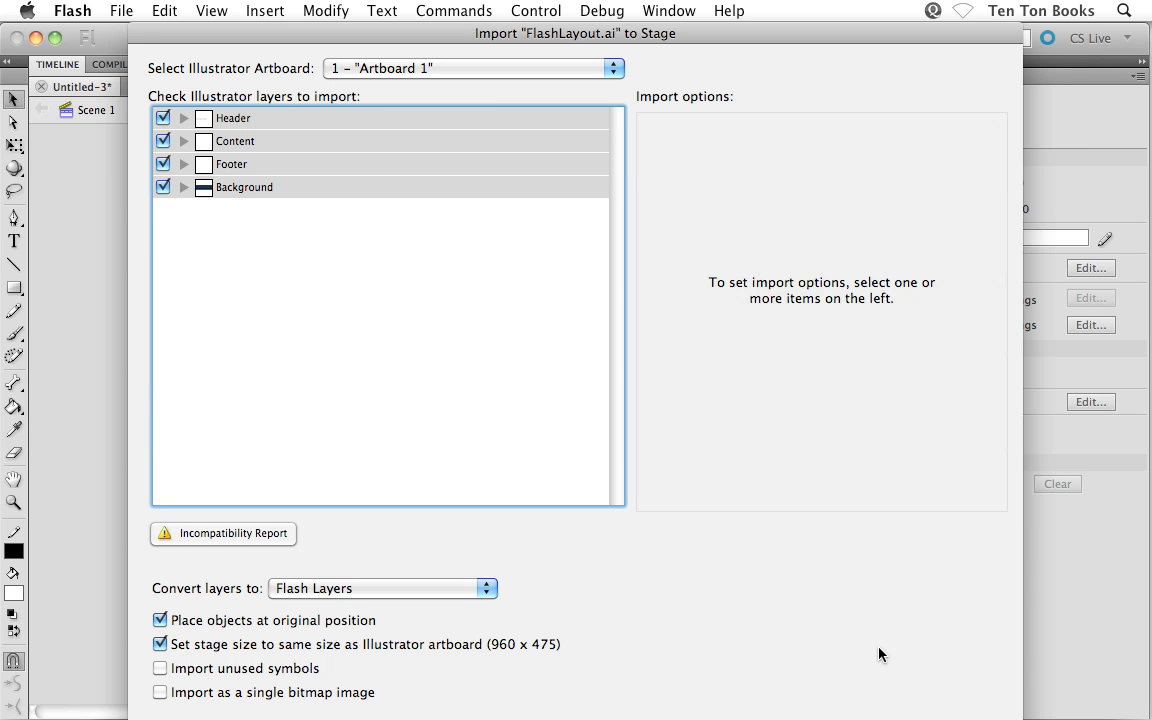
{"action": "key", "text": "Return"}
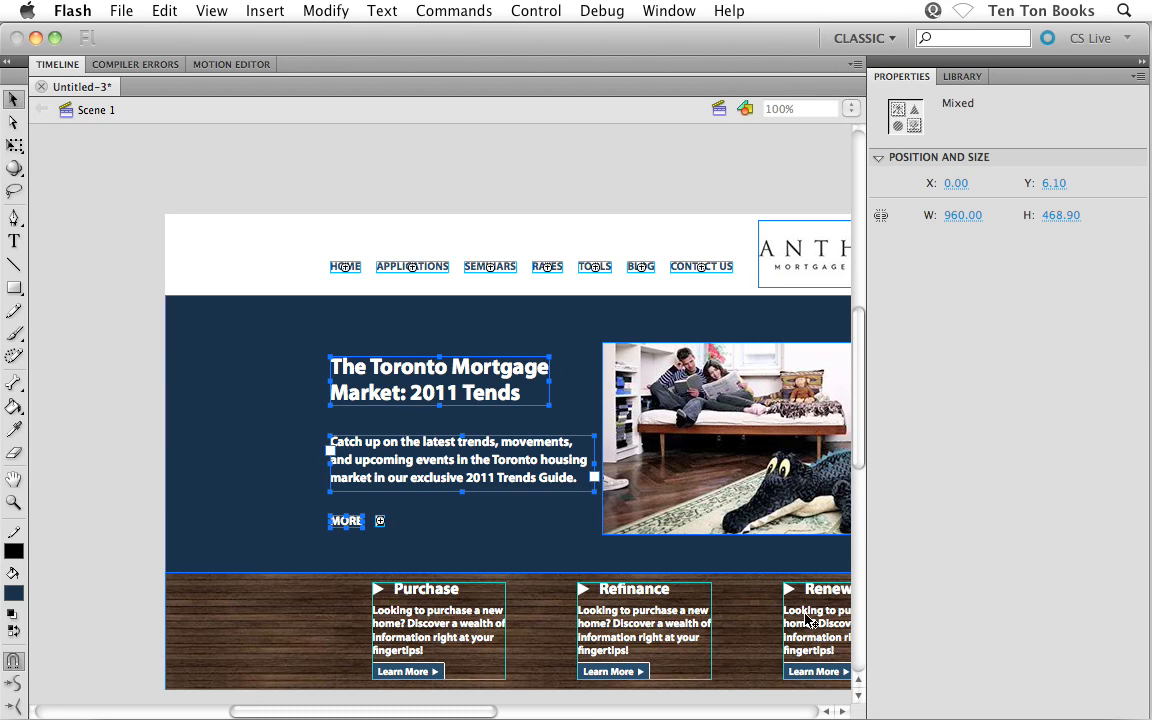
Deselect the imported artwork and collapse the Properties and Library panels to icons to make room for the full layout.
{"action": "left_click", "coordinate": [117, 482]}
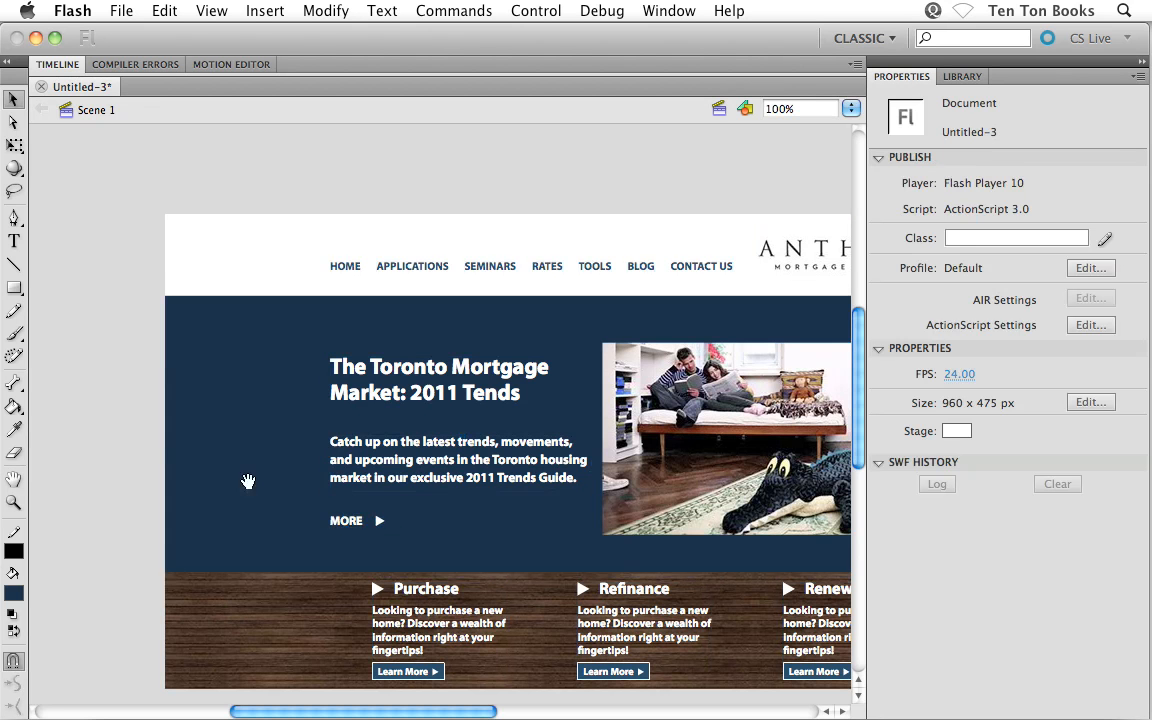
{"action": "left_click_drag", "start_coordinate": [382, 451], "coordinate": [275, 410]}
{"action": "left_click_drag", "start_coordinate": [352, 420], "coordinate": [327, 432]}
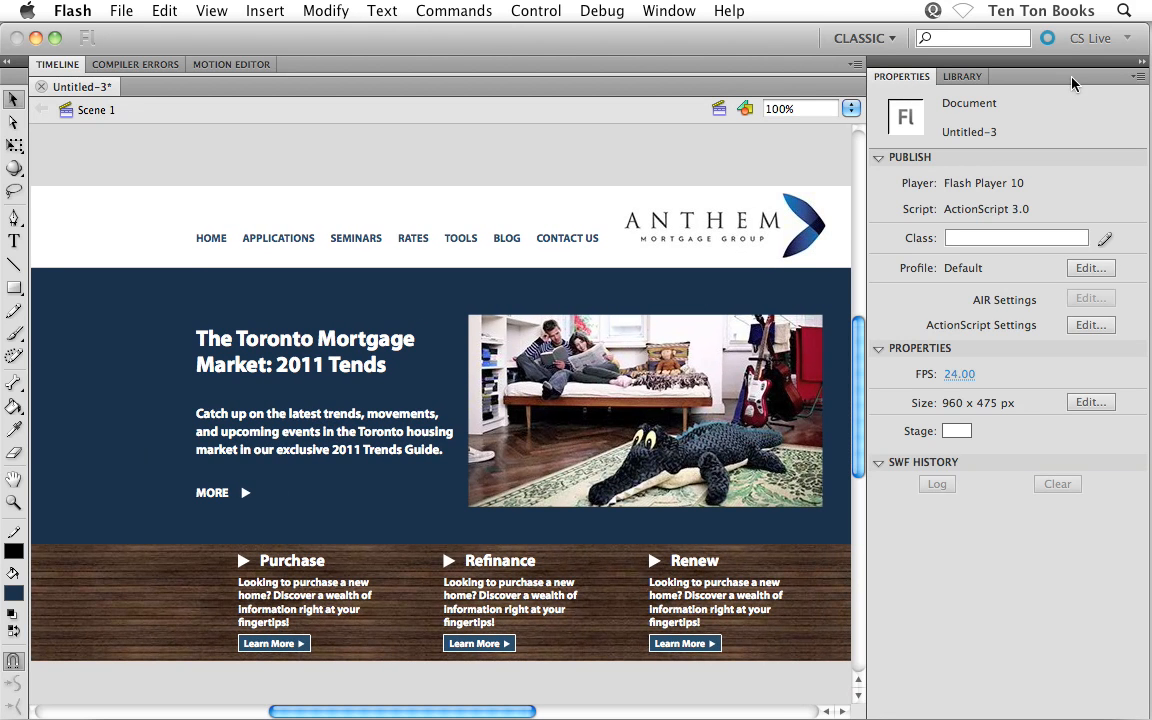
{"action": "left_click", "coordinate": [1141, 70]}
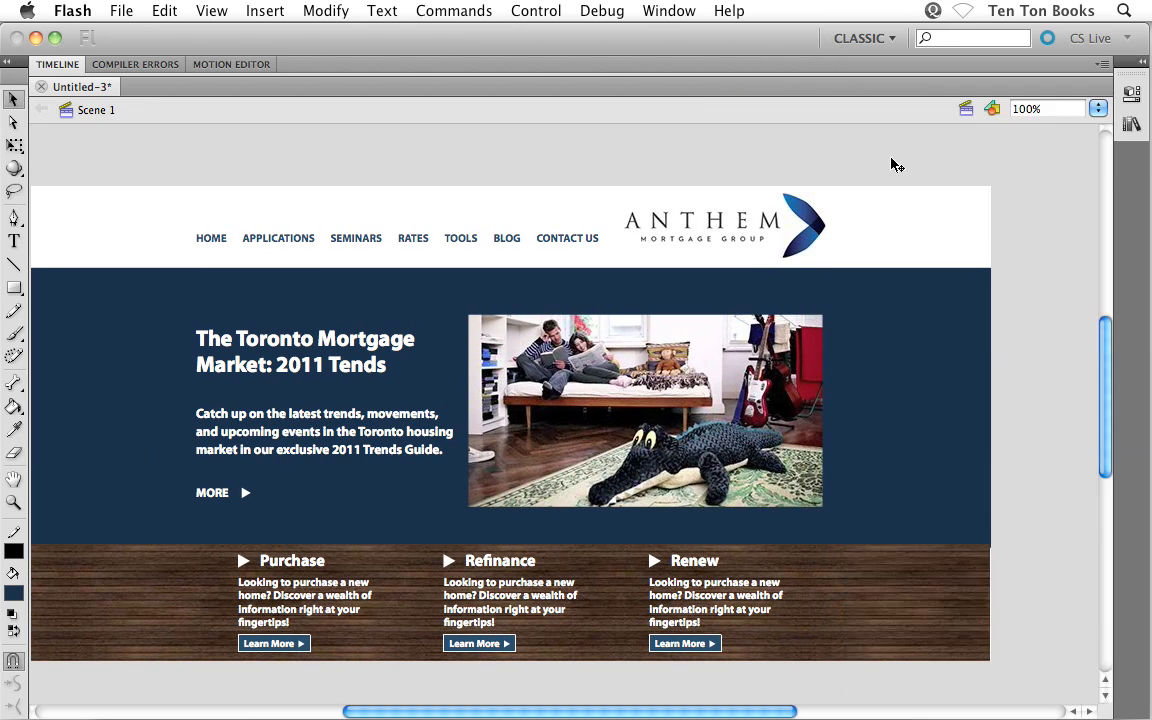
{"action": "left_click_drag", "start_coordinate": [458, 306], "coordinate": [503, 308]}
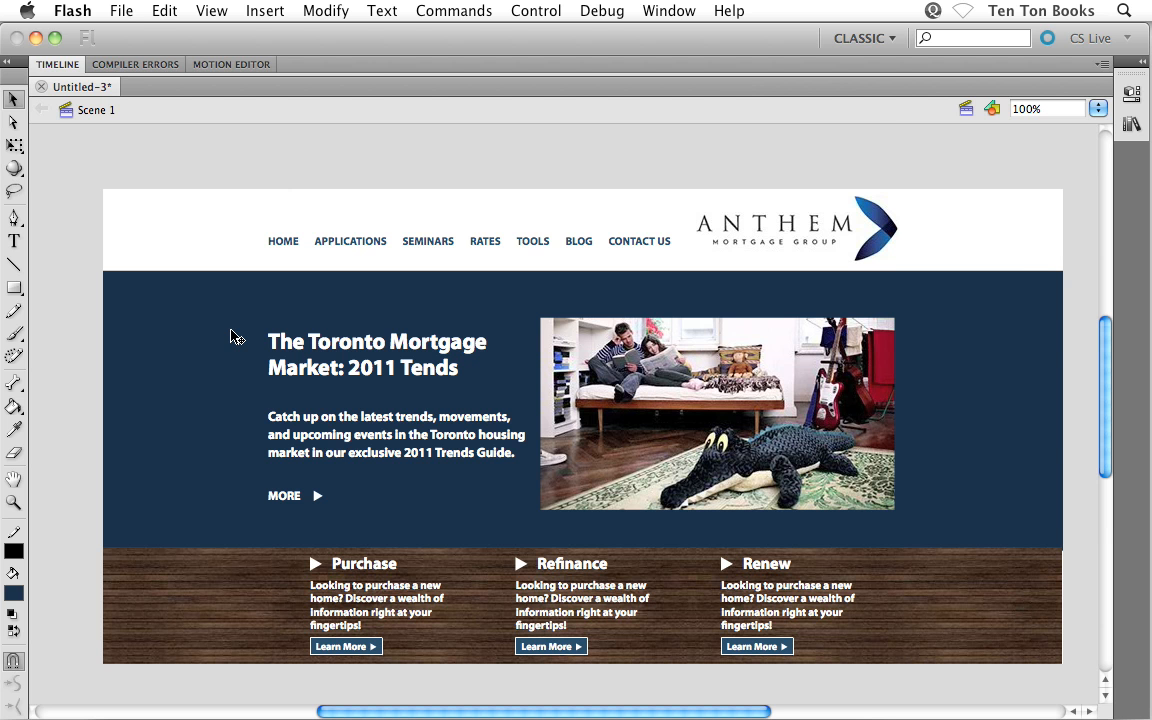
Save the document as FlashLayout.fla in the Project Files folder, in Flash CS5 Document format.
{"action": "key", "text": "super+s"}
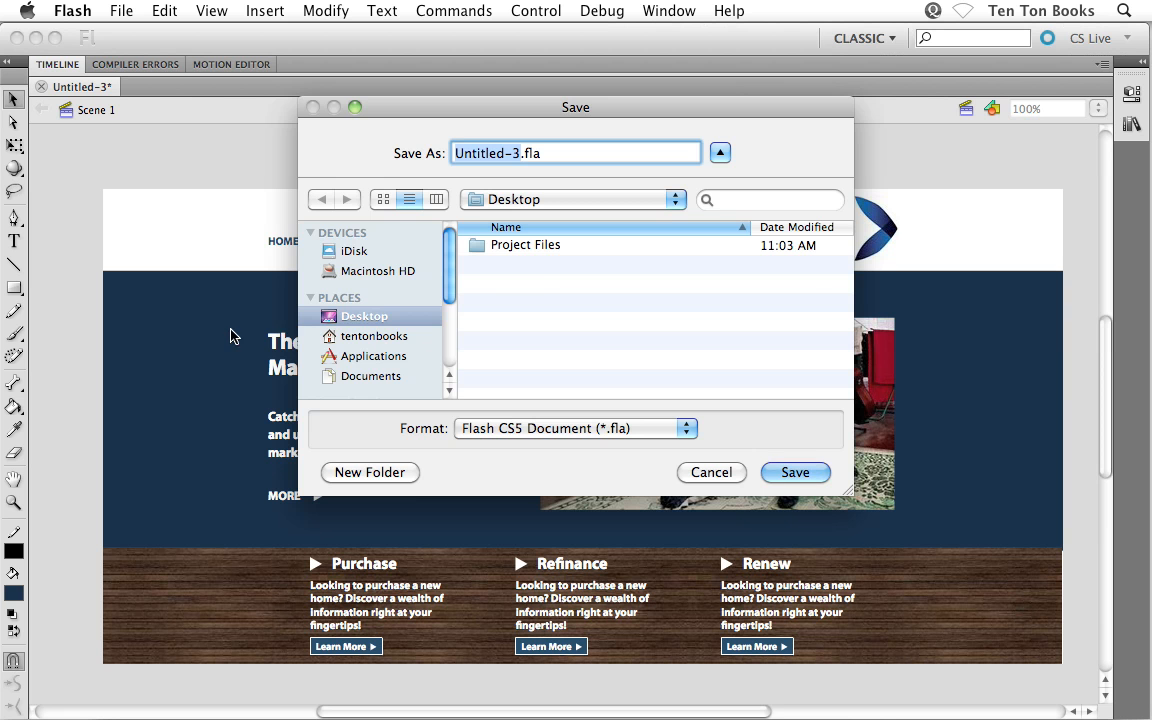
{"action": "double_click", "coordinate": [519, 253]}
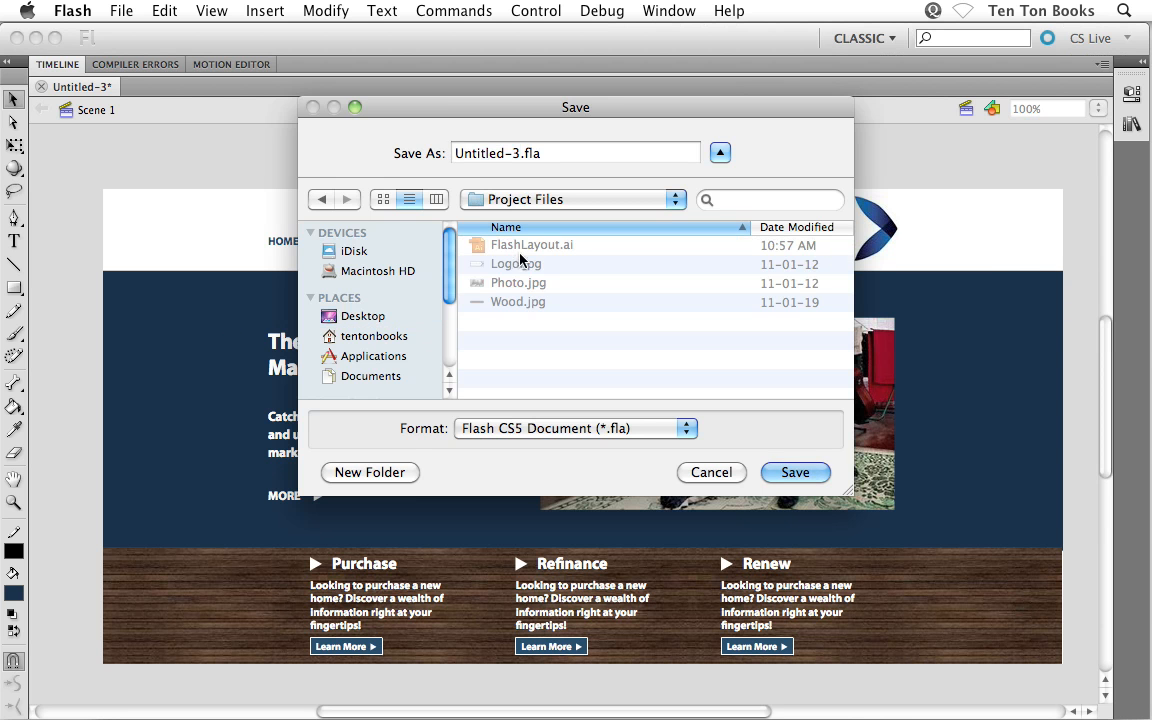
{"action": "left_click", "coordinate": [490, 153]}
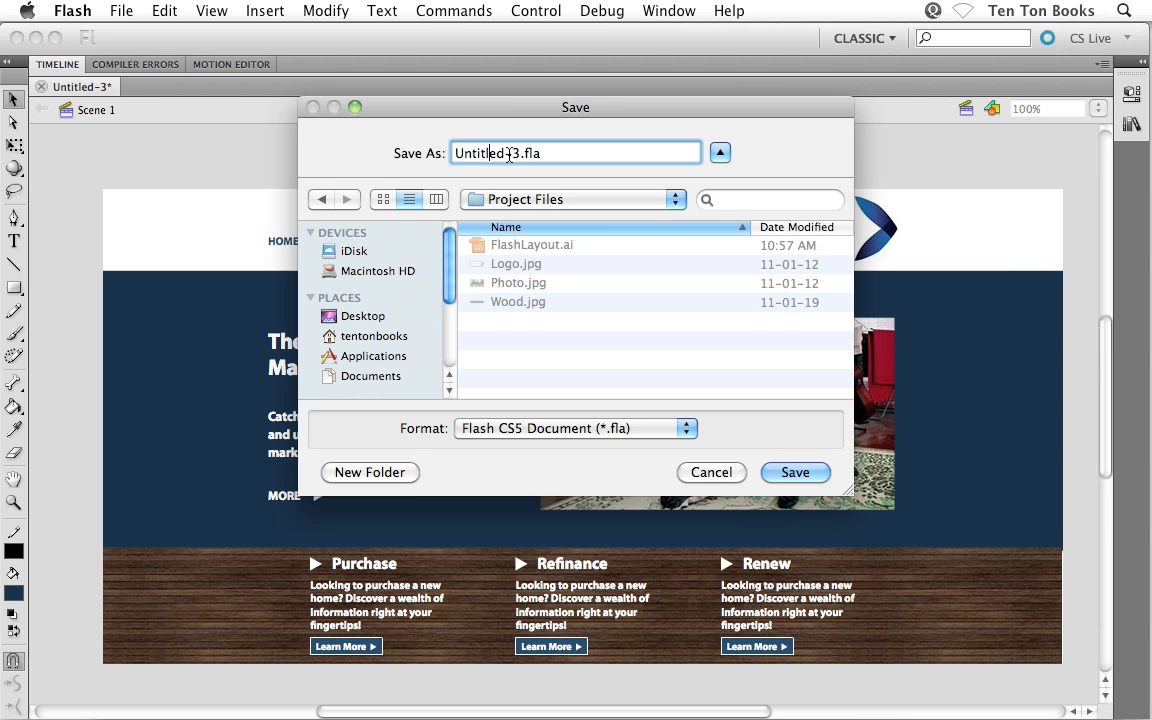
{"action": "left_click_drag", "start_coordinate": [521, 153], "coordinate": [433, 157]}
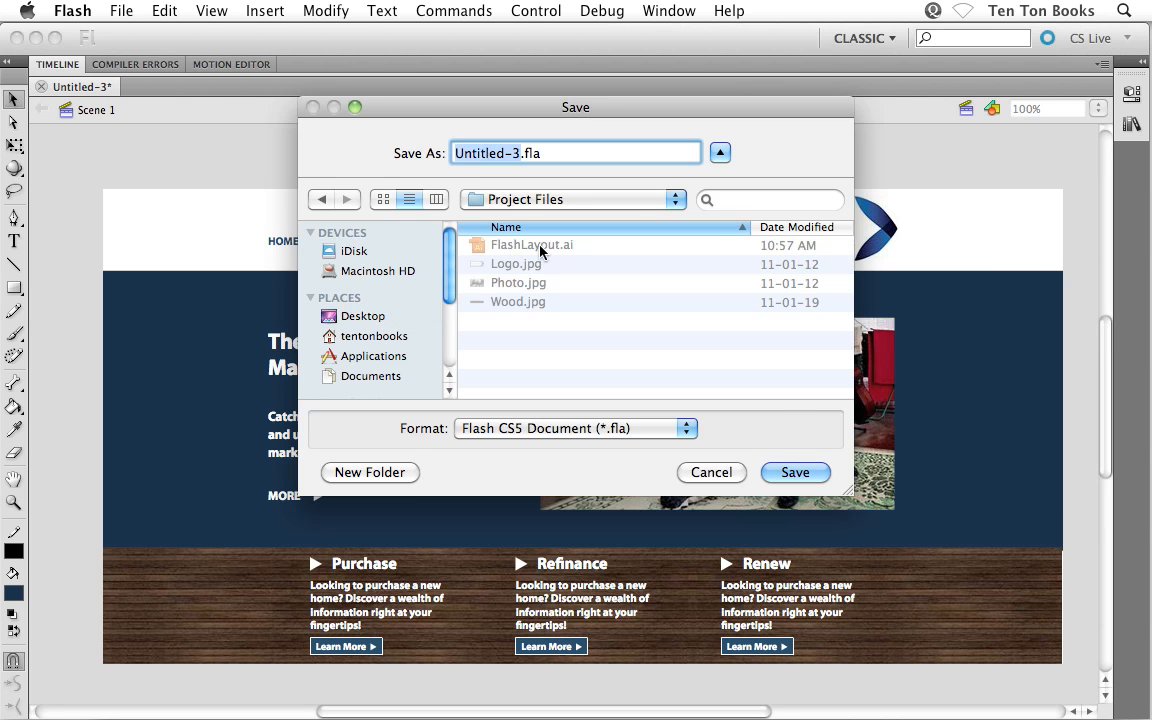
{"action": "type", "text": "FlashLayout"}
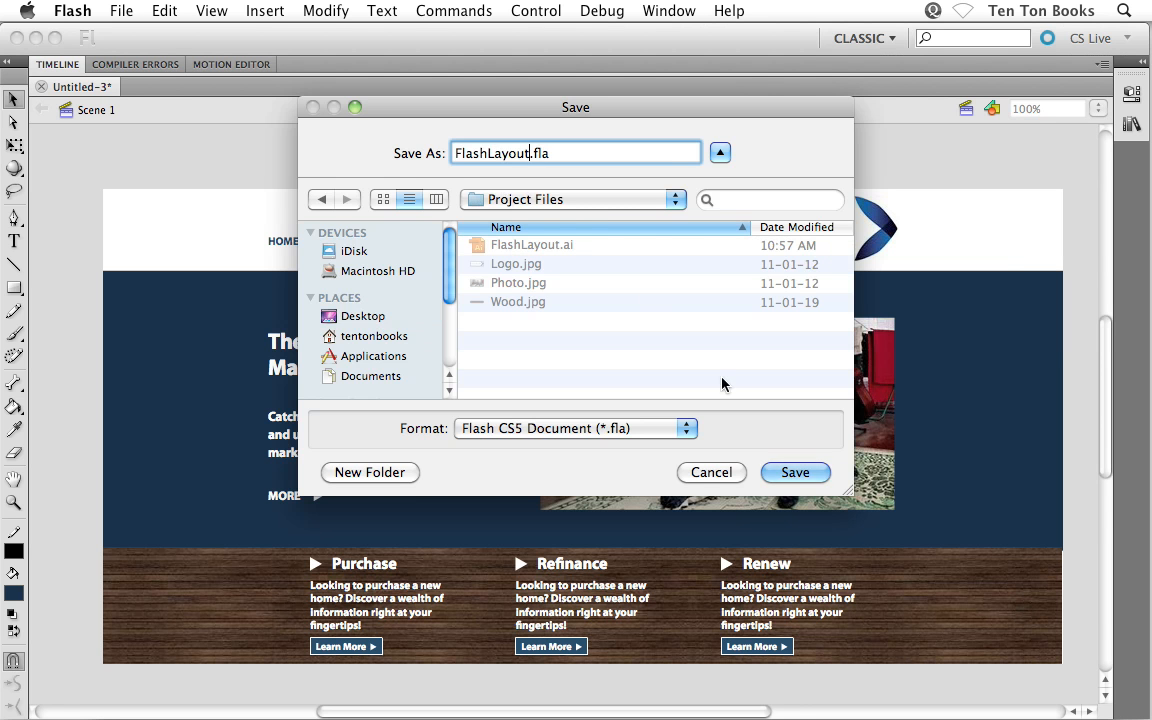
{"action": "left_click", "coordinate": [768, 471]}
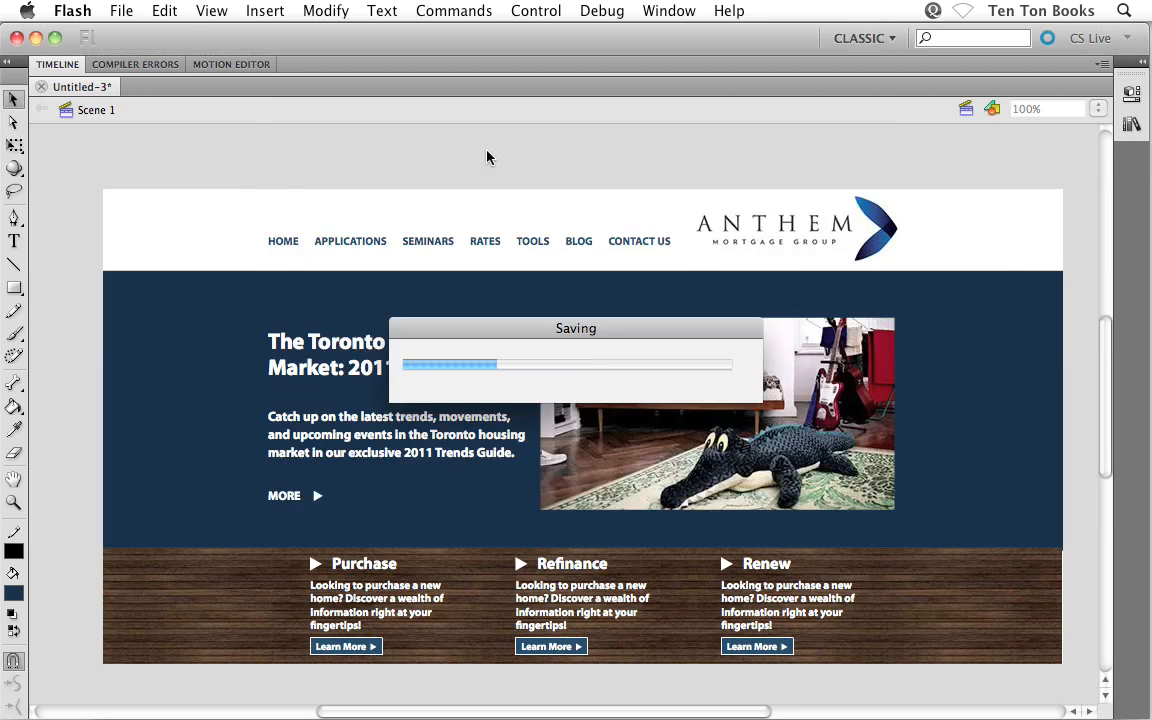